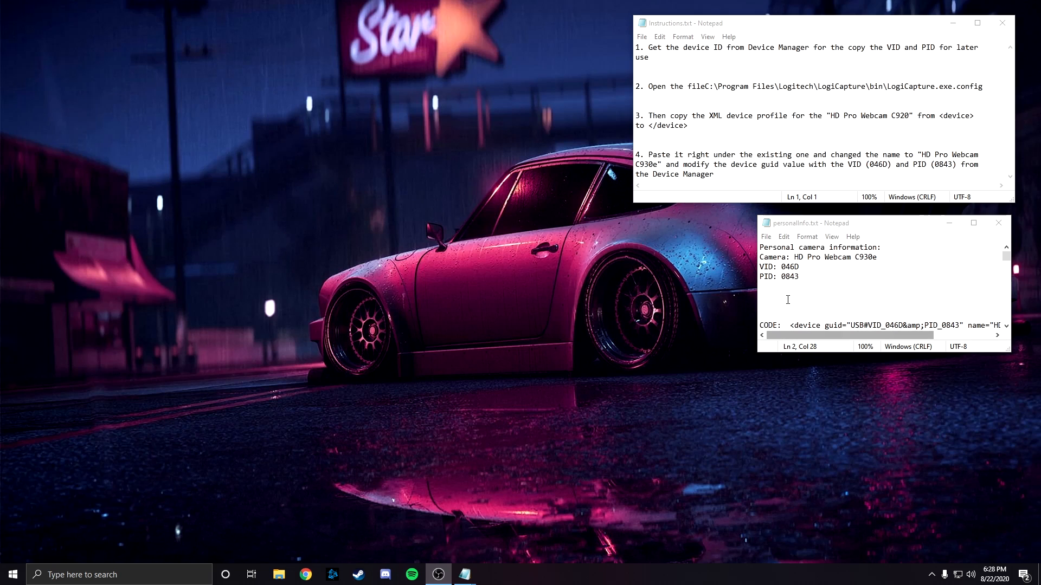
- Highlight the camera name HD Pro Webcam C930e in the personal camera information note, and clear the selection
drag(794, 257, 878, 258)
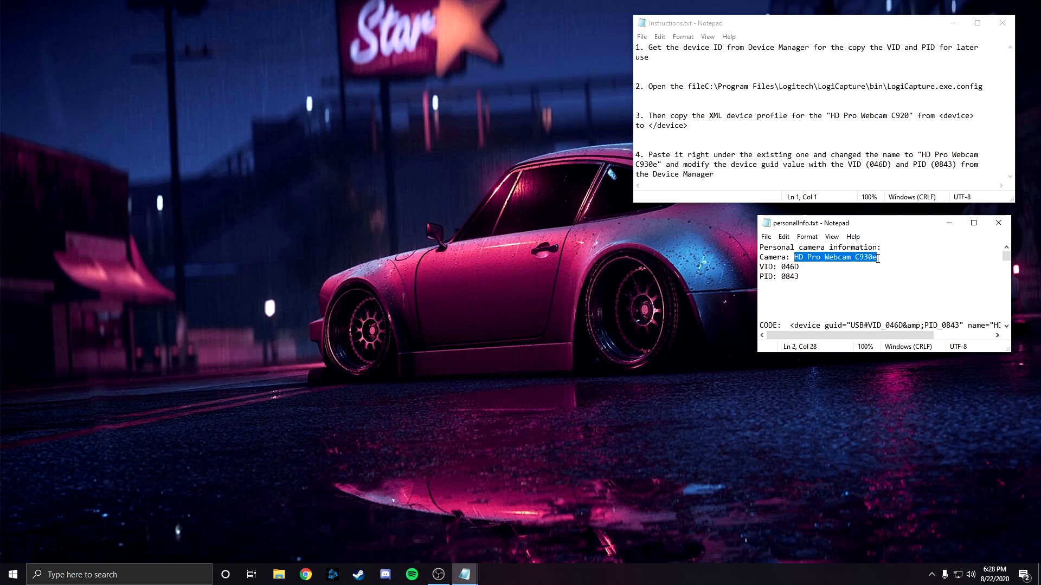
click(878, 258)
click(432, 442)
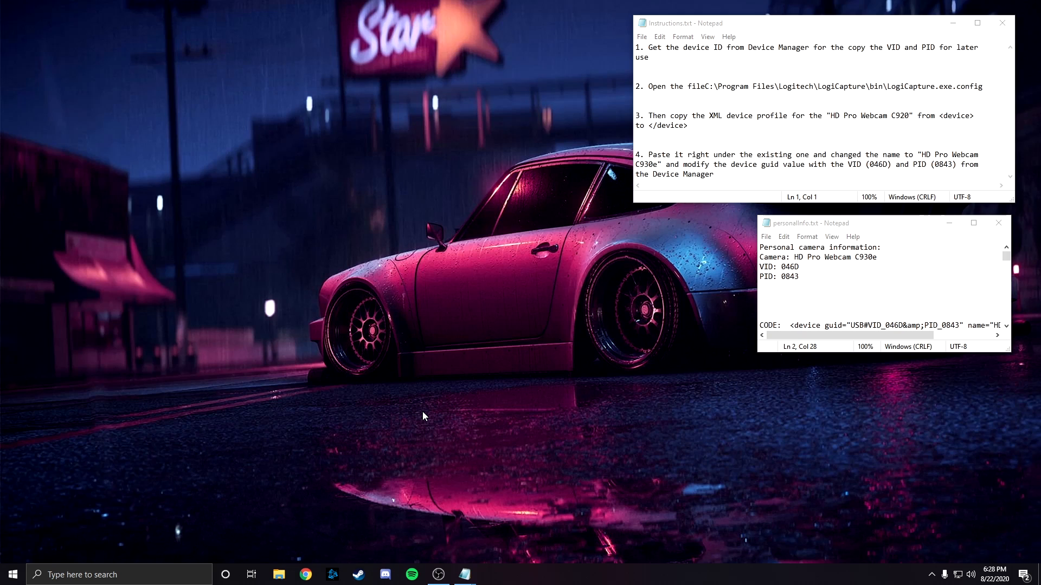
- Launch LogiCapture and check which sources are offered for Source 1
click(12, 574)
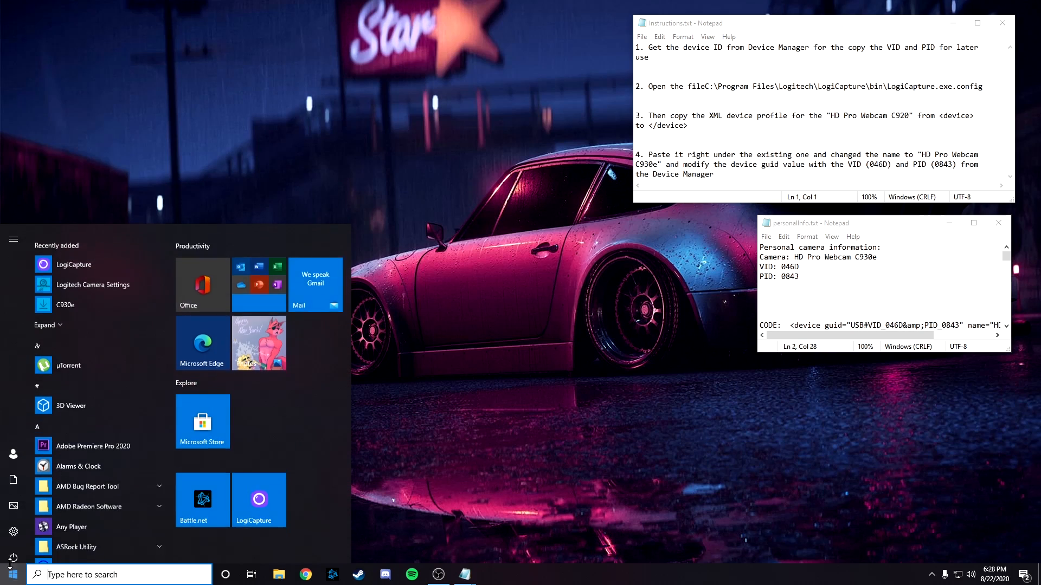
click(95, 255)
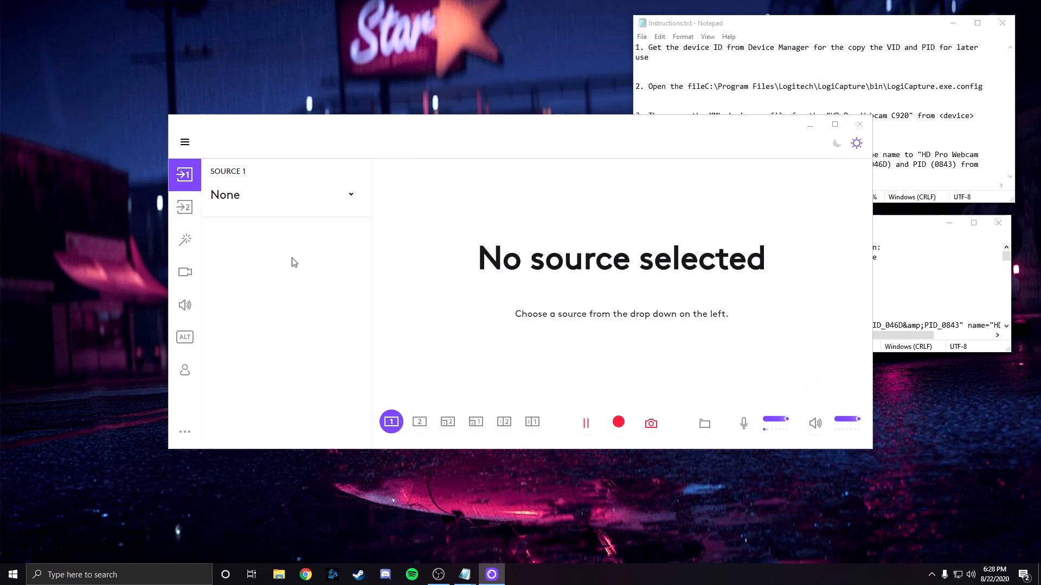
click(316, 207)
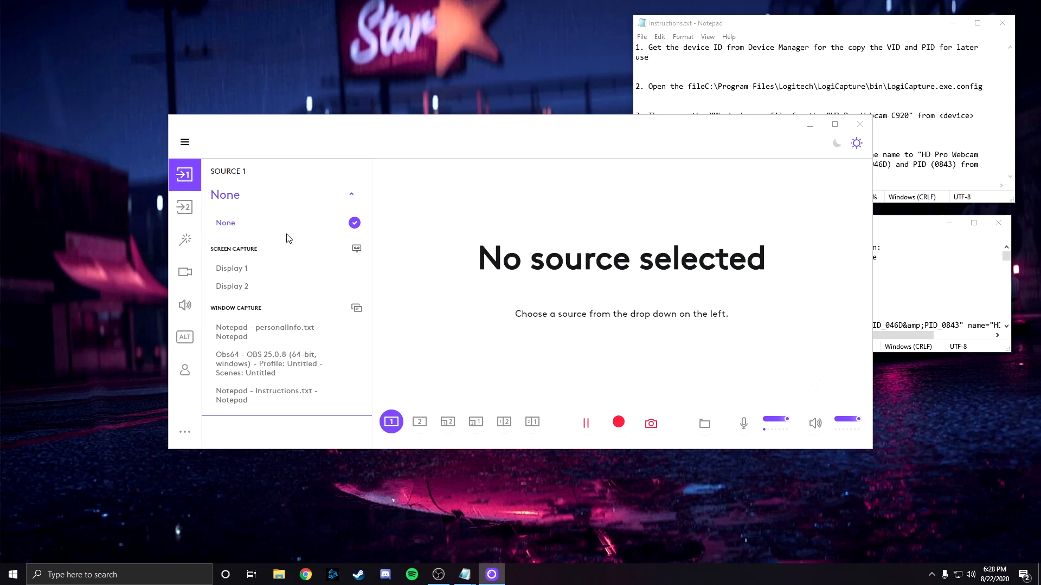
click(356, 197)
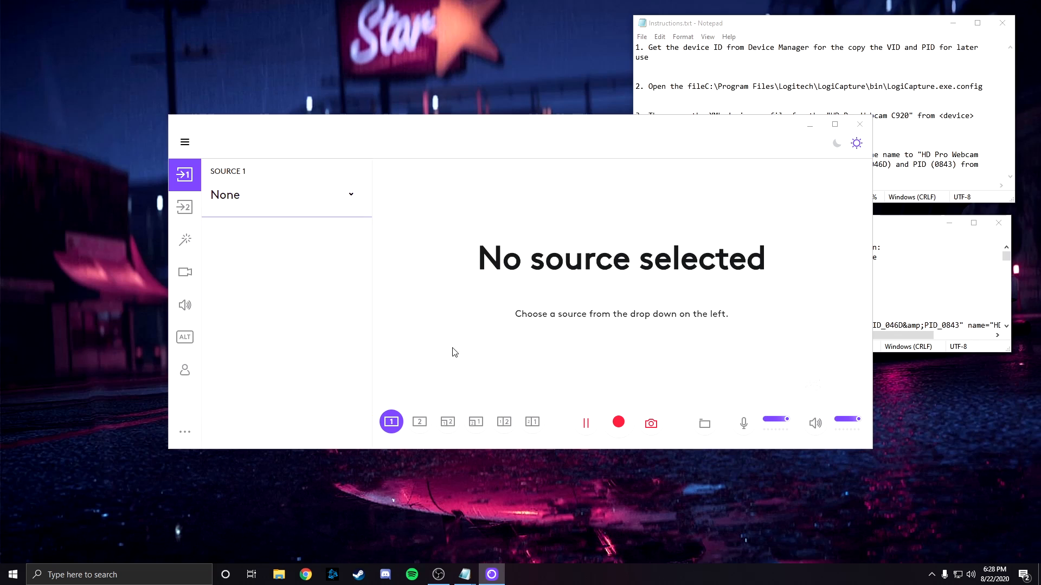
- Check which sources are offered for Source 2, and close LogiCapture
click(188, 216)
click(303, 202)
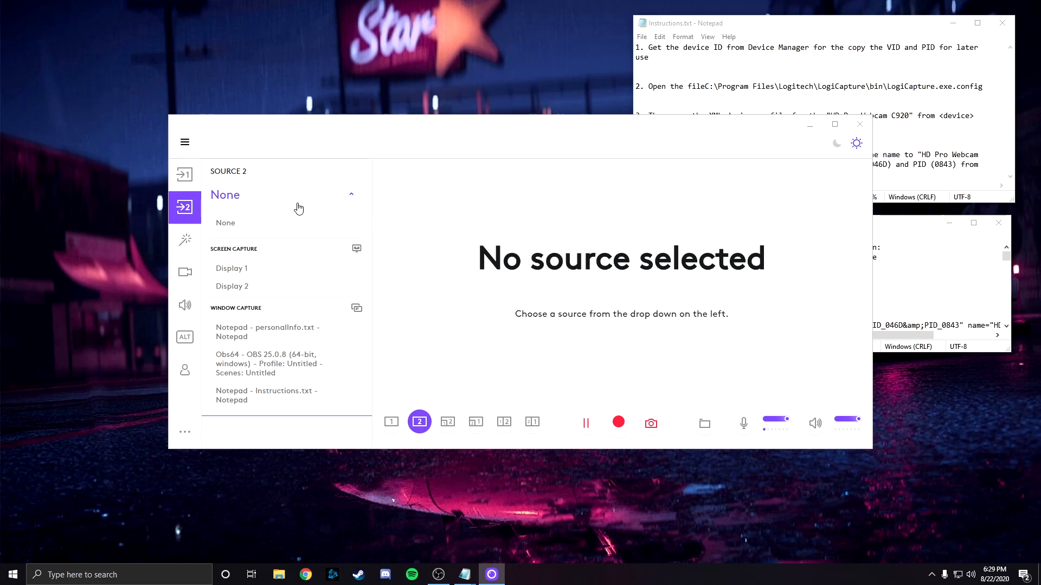
click(347, 194)
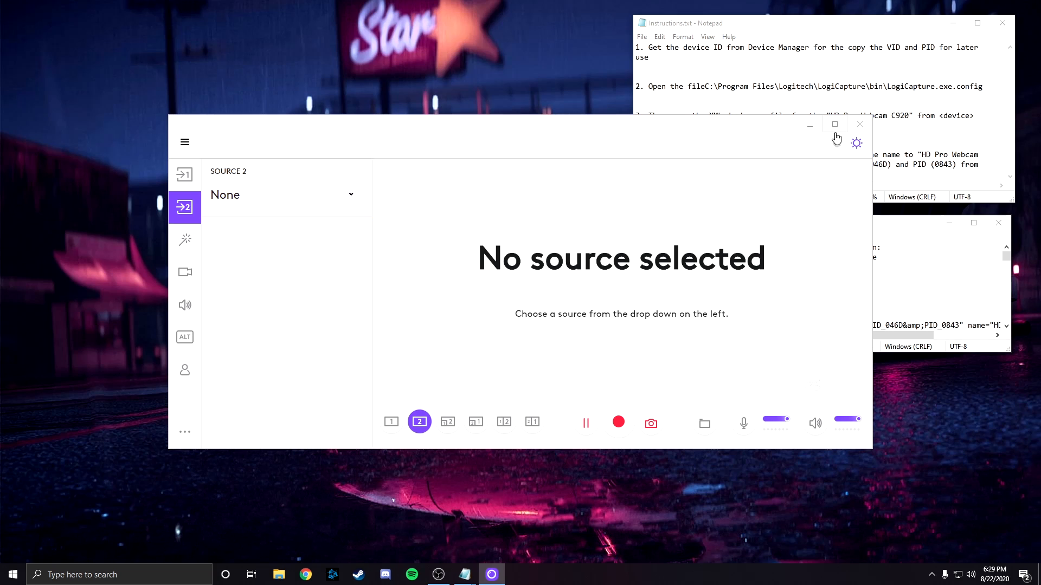
click(856, 130)
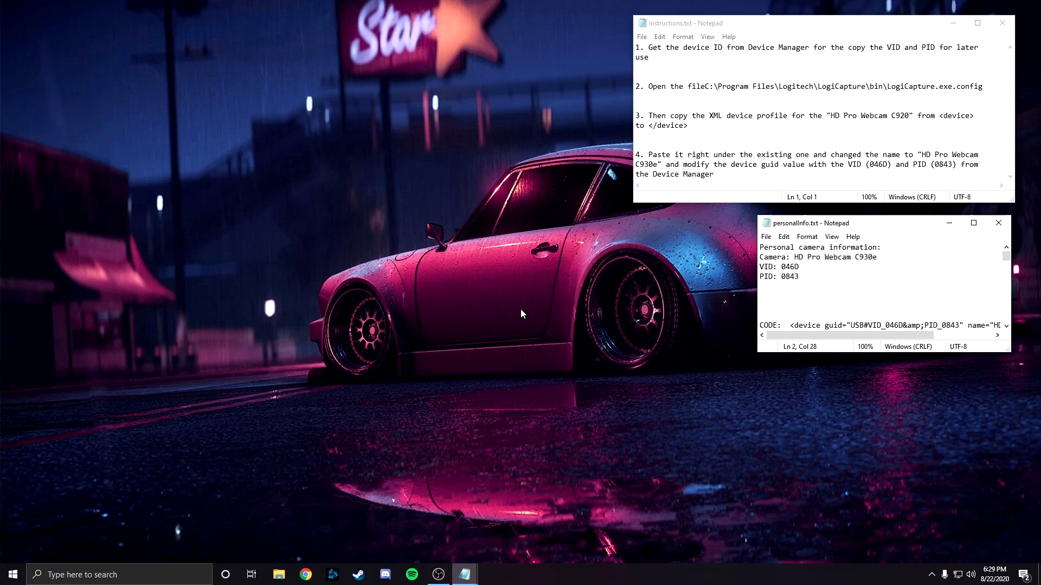
click(542, 302)
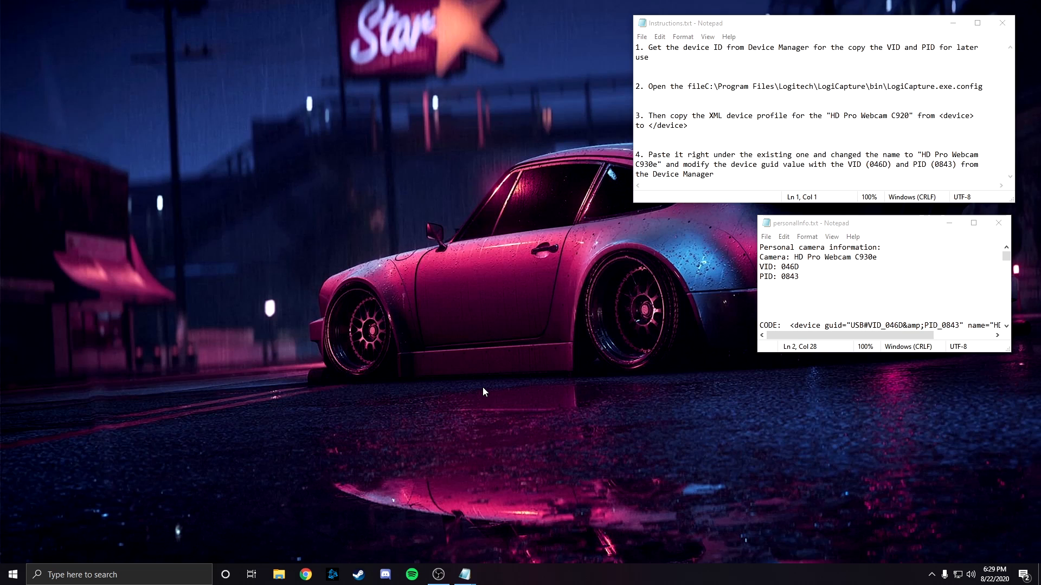
- Search Windows for "device manager" and open Device Manager
key(super)
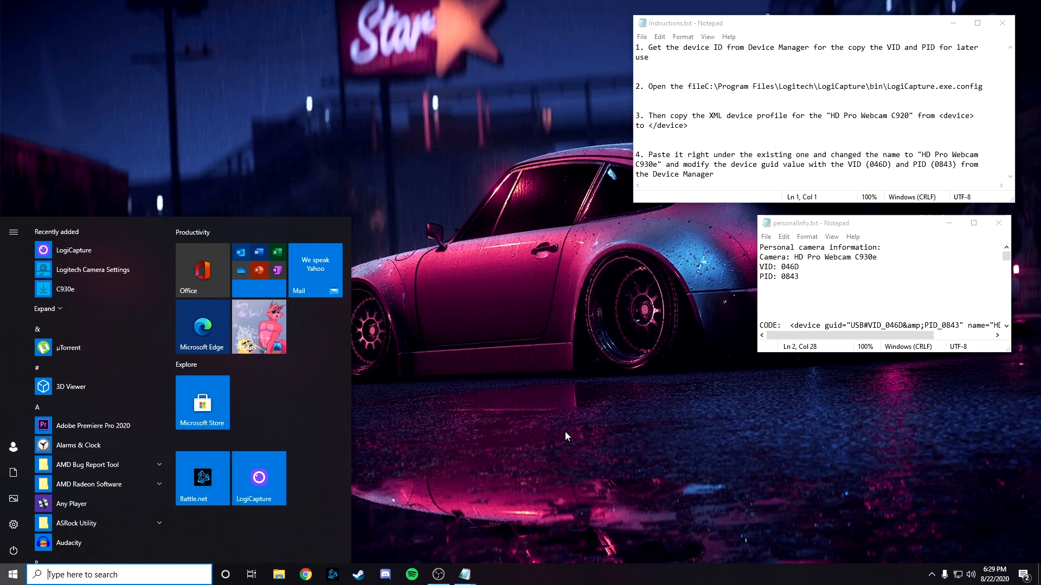
text(device)
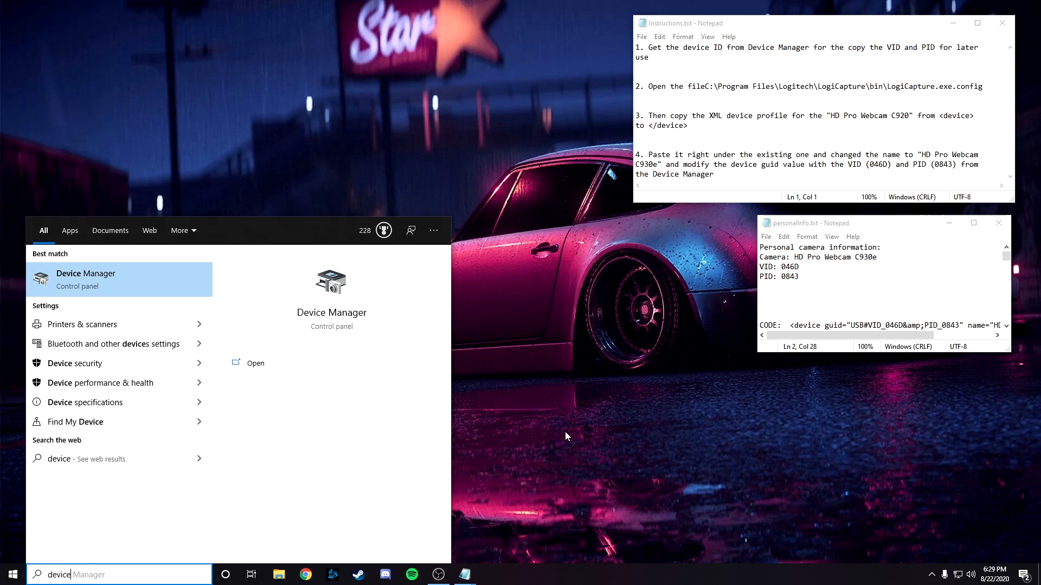
text( manager)
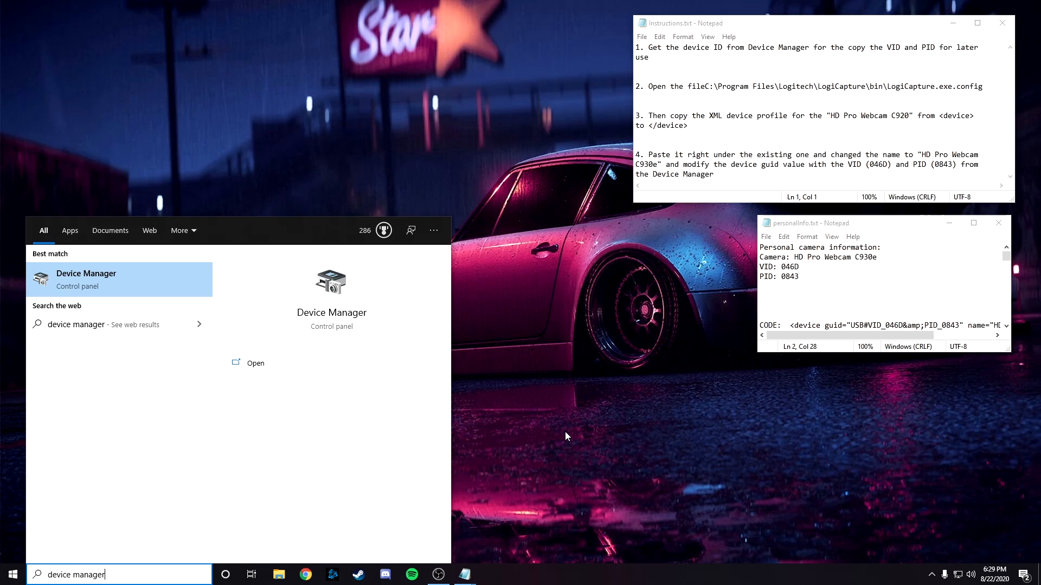
key(Return)
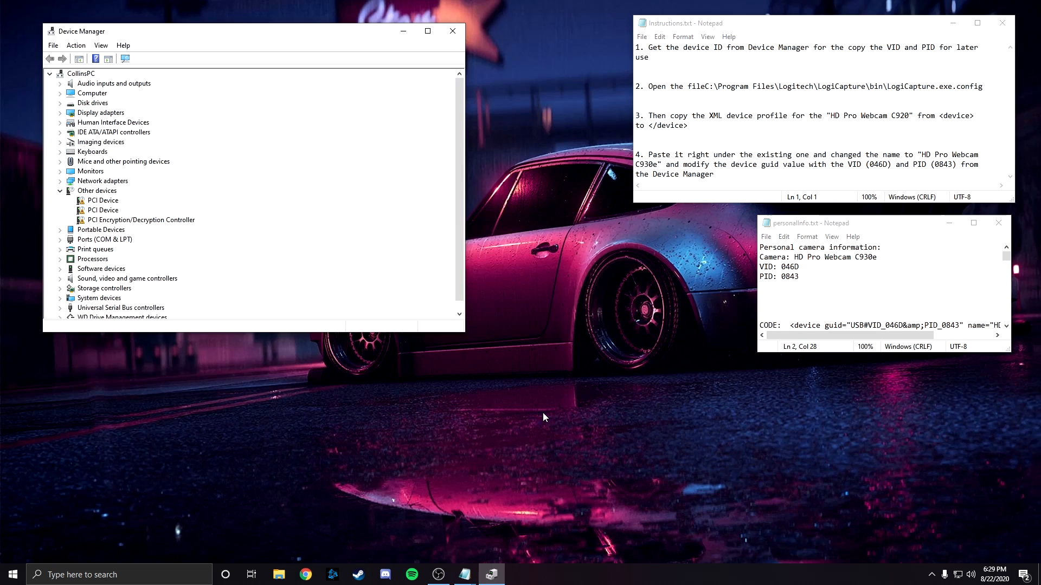
- Collapse Other devices, expand Universal Serial Bus controllers and select the Logitech USB Camera (Webcam C930e)
click(59, 191)
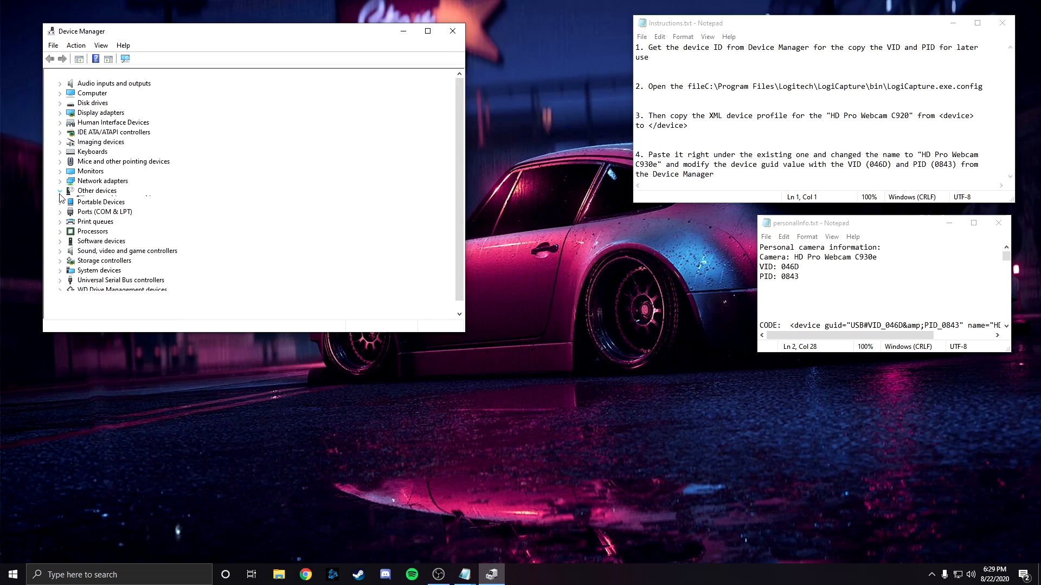
click(61, 278)
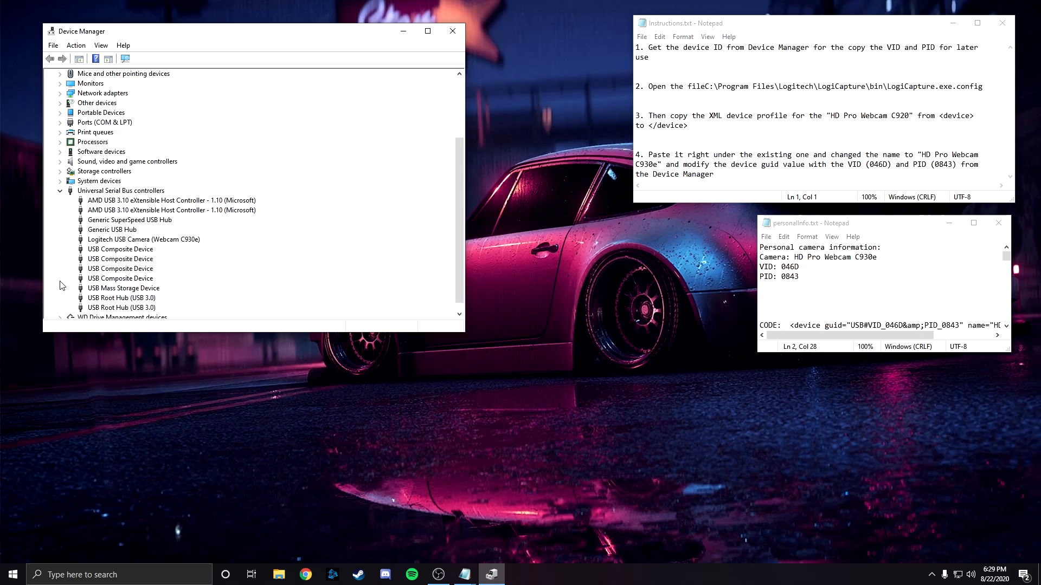
scroll(132, 216, down, 1)
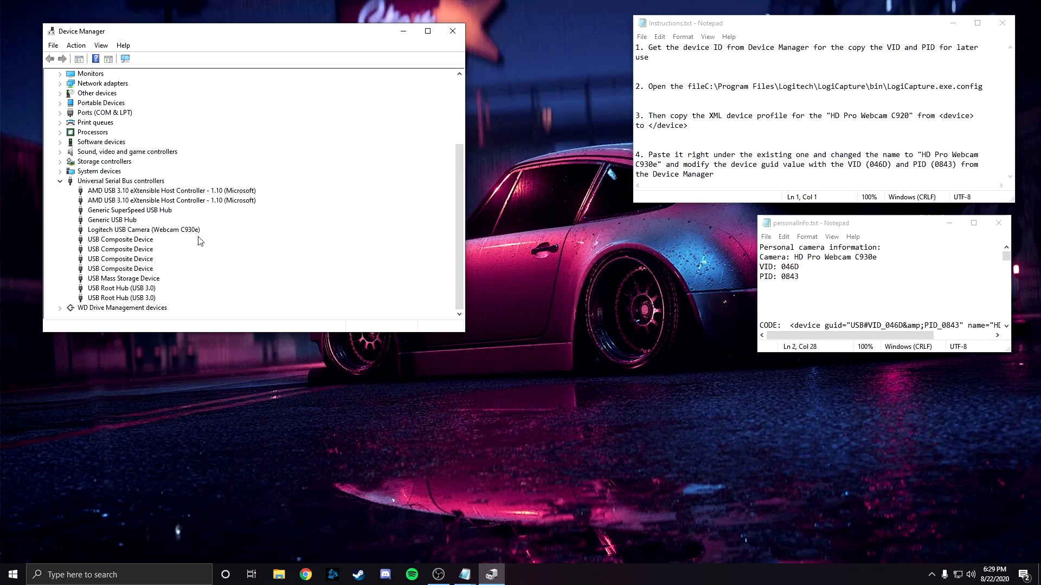
click(102, 232)
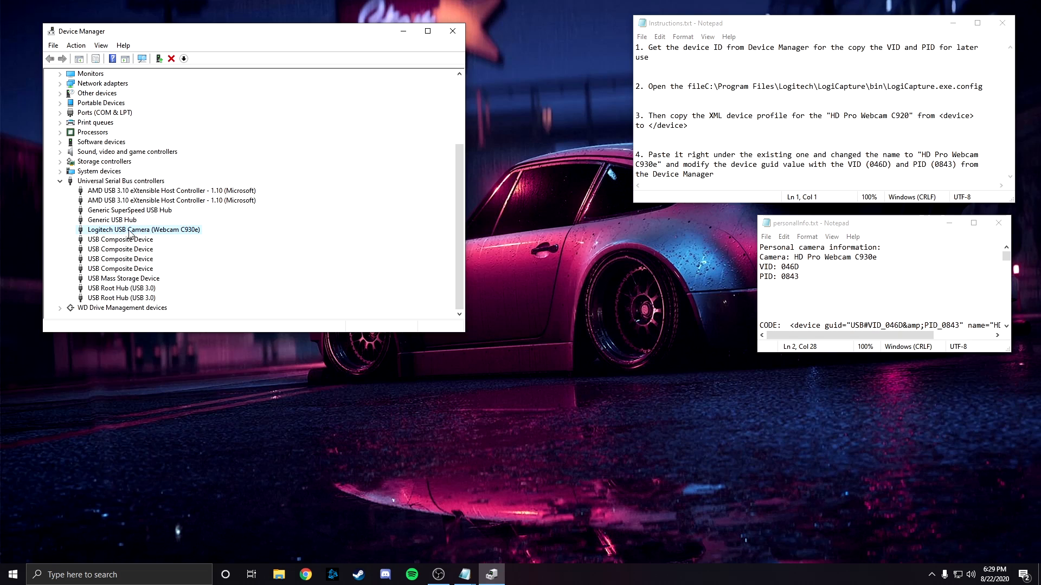
- View the Hardware Ids in the Logitech USB Camera (Webcam C930e) properties, and close the properties and Device Manager
drag(463, 233, 460, 261)
right_click(134, 232)
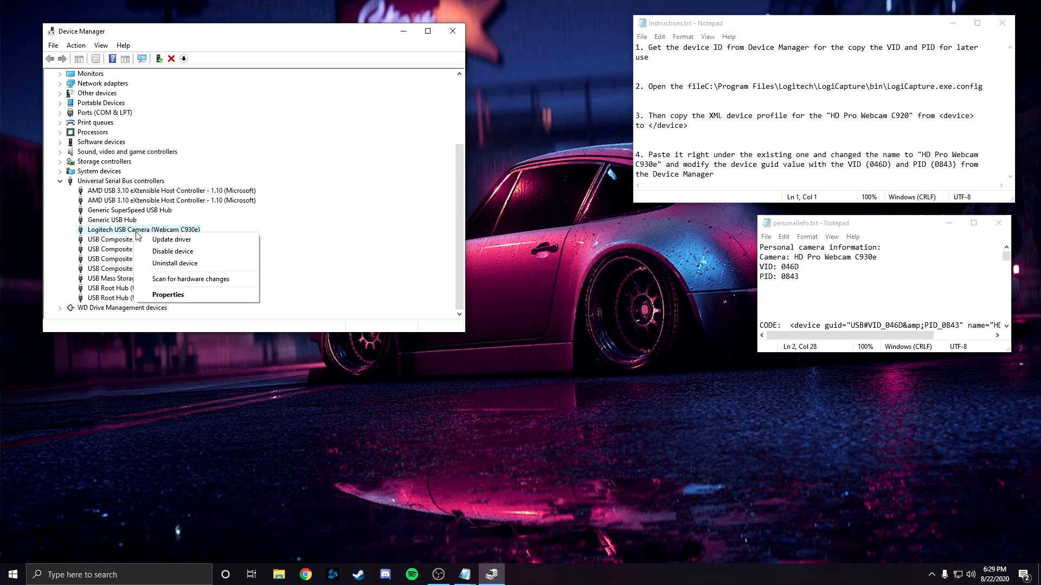
click(188, 294)
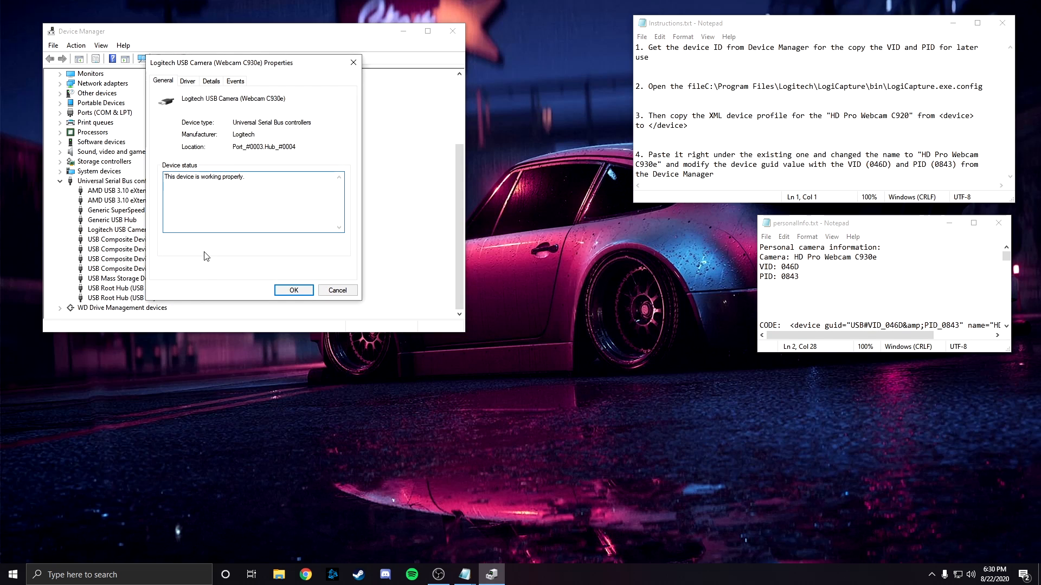
drag(275, 64, 407, 163)
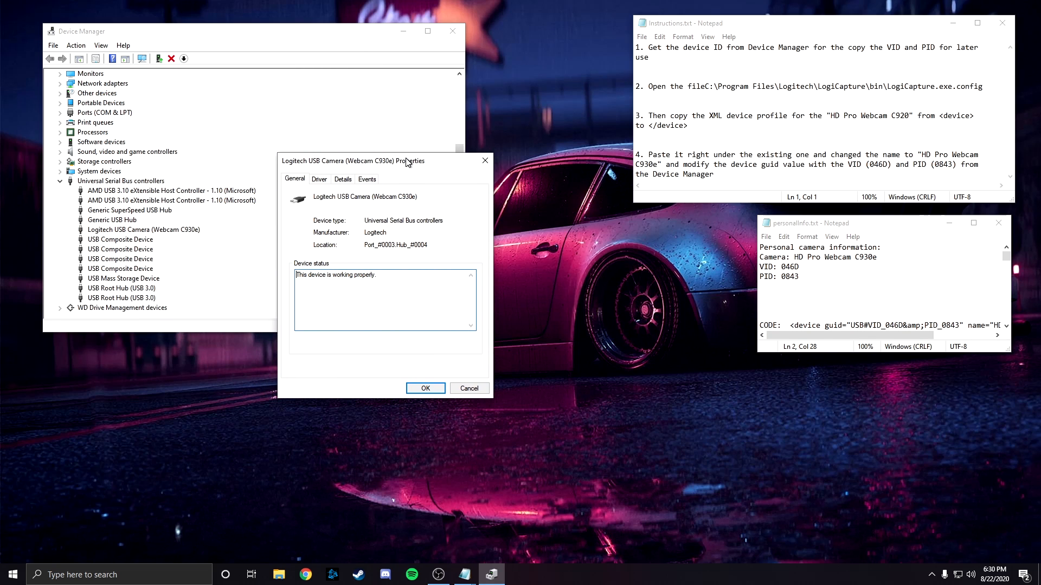
click(342, 182)
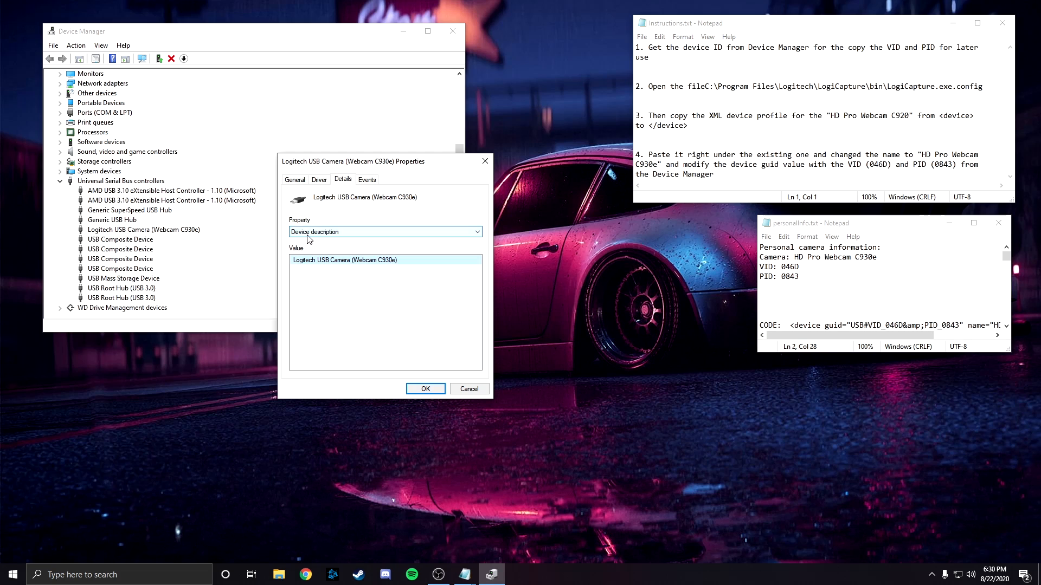
click(360, 233)
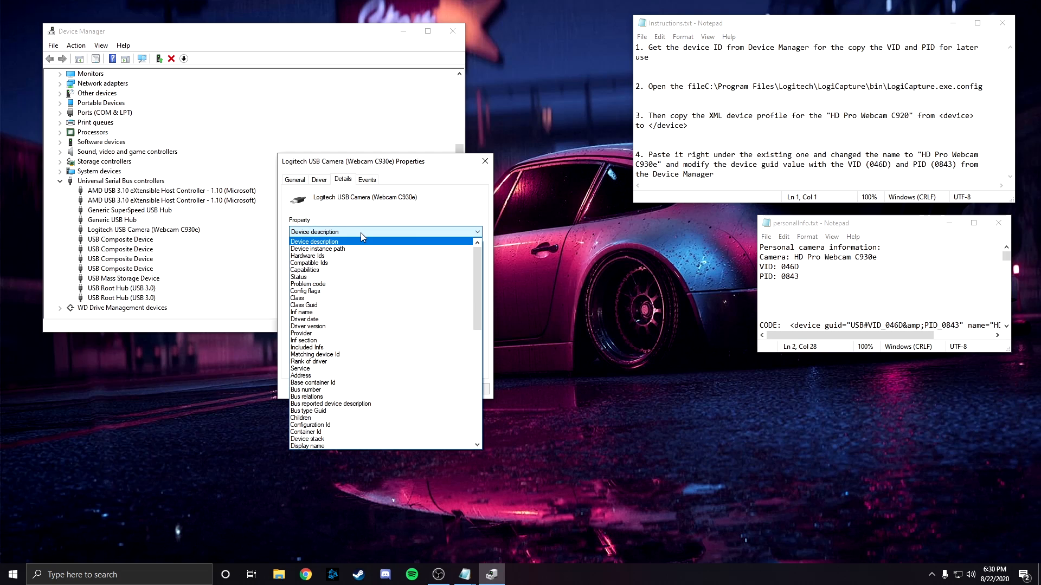
click(329, 256)
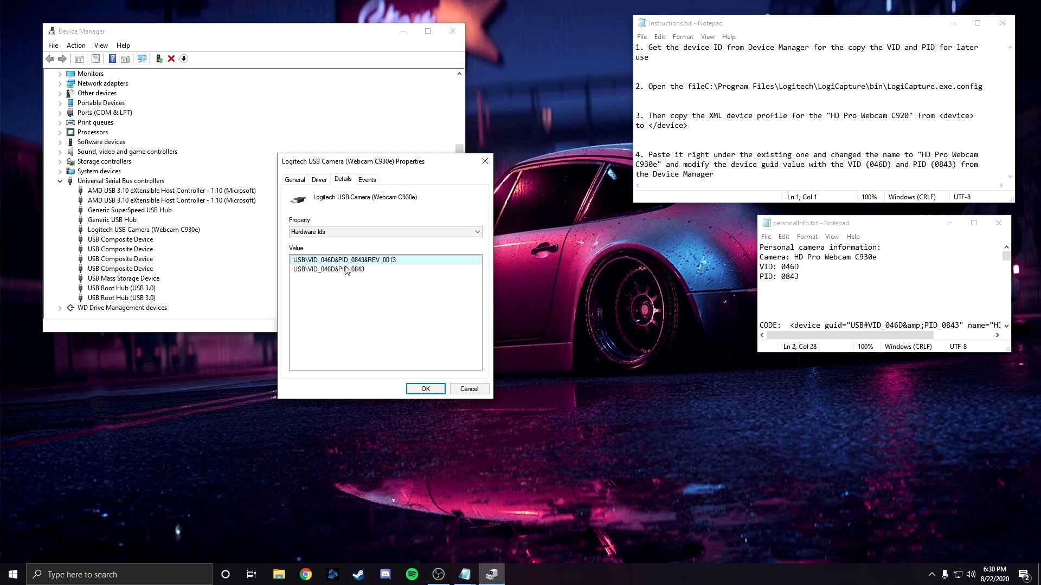
click(468, 389)
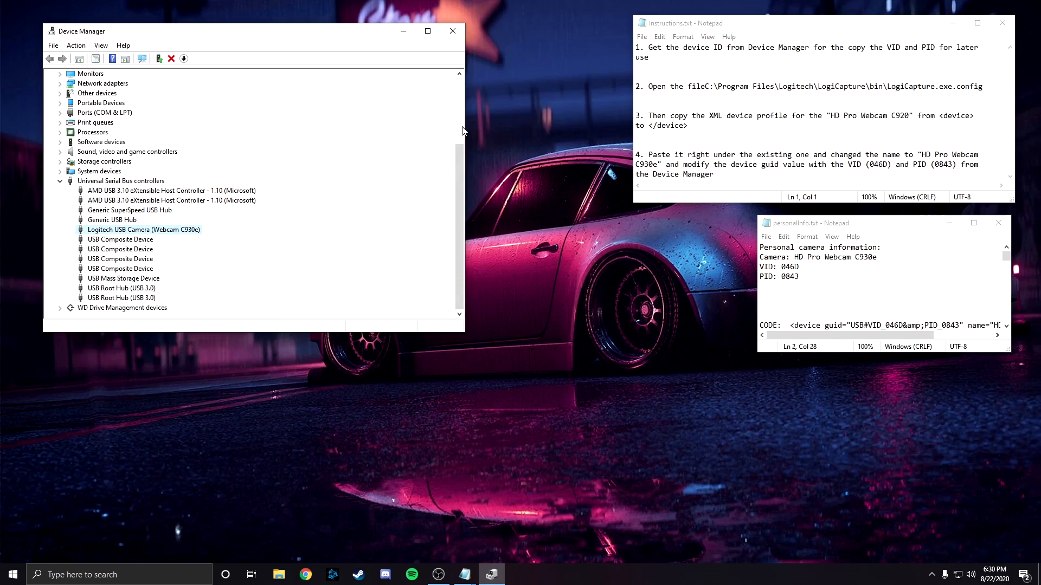
click(453, 32)
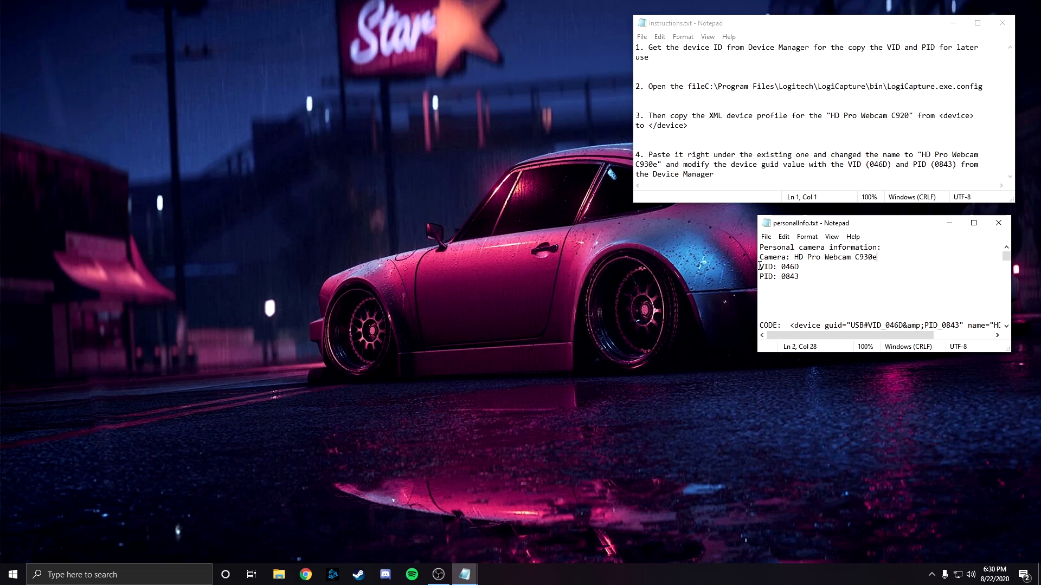
- Highlight the VID and PID lines in the personal camera information note, and clear the selection
drag(759, 266, 799, 279)
click(805, 277)
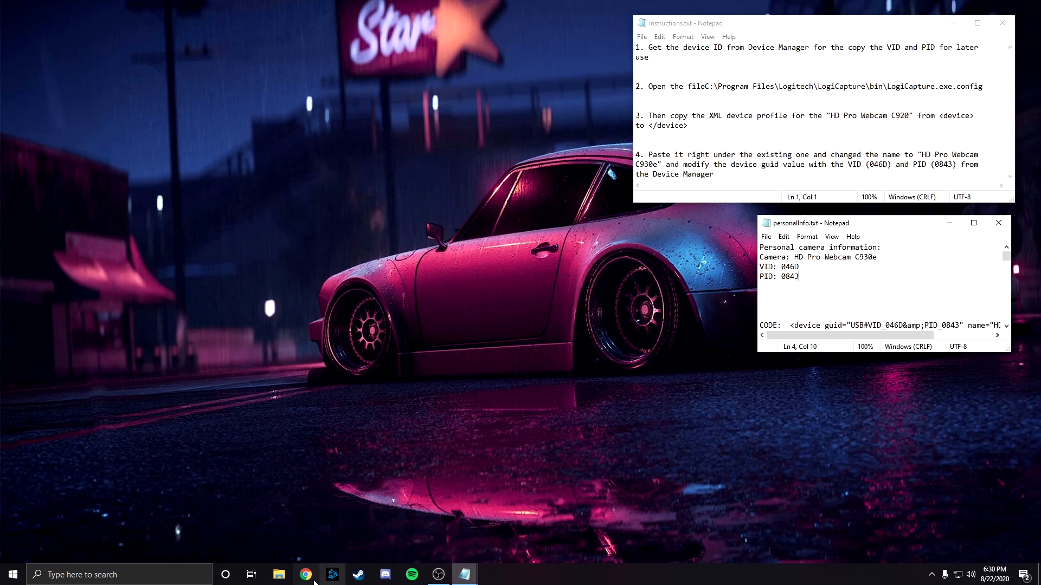
- Switch to File Explorer, open the bin folder from quick access and move the window clear of the notes
click(279, 574)
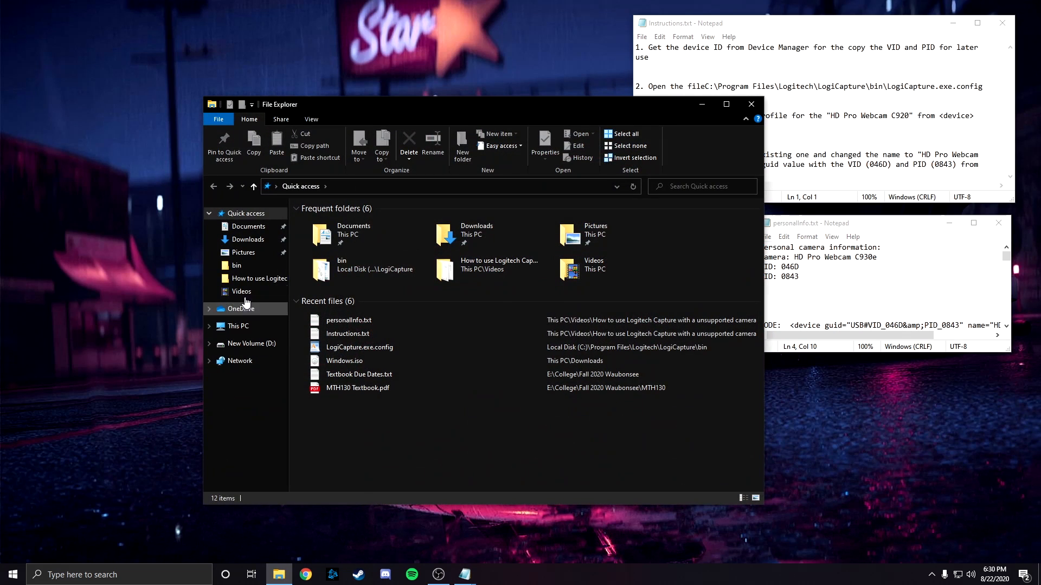
click(255, 266)
drag(492, 103, 347, 76)
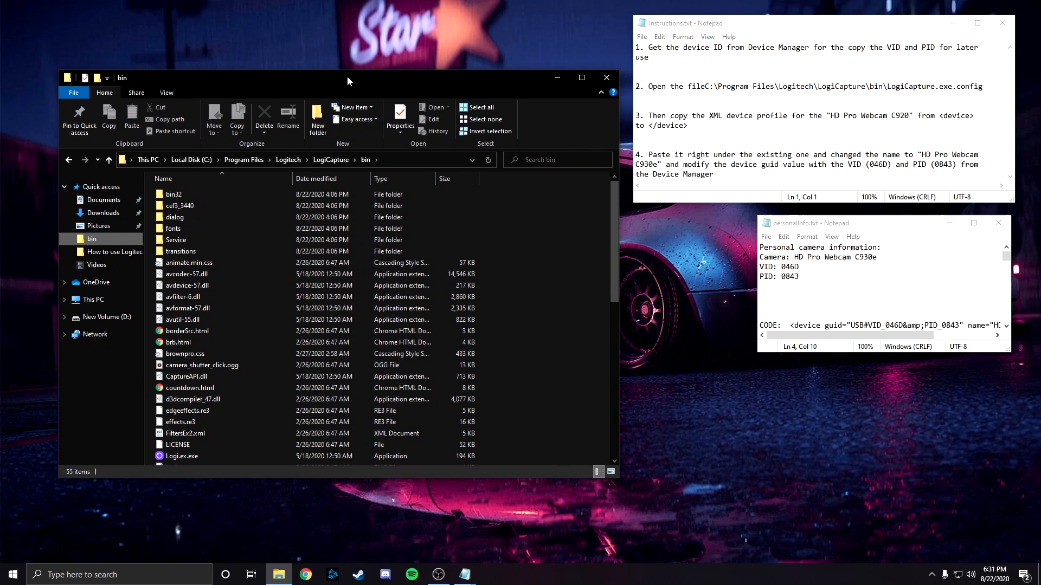
- Go to the bin folder from This PC through Local Disk (C:), Program Files, Logitech and LogiCapture
click(101, 299)
click(227, 319)
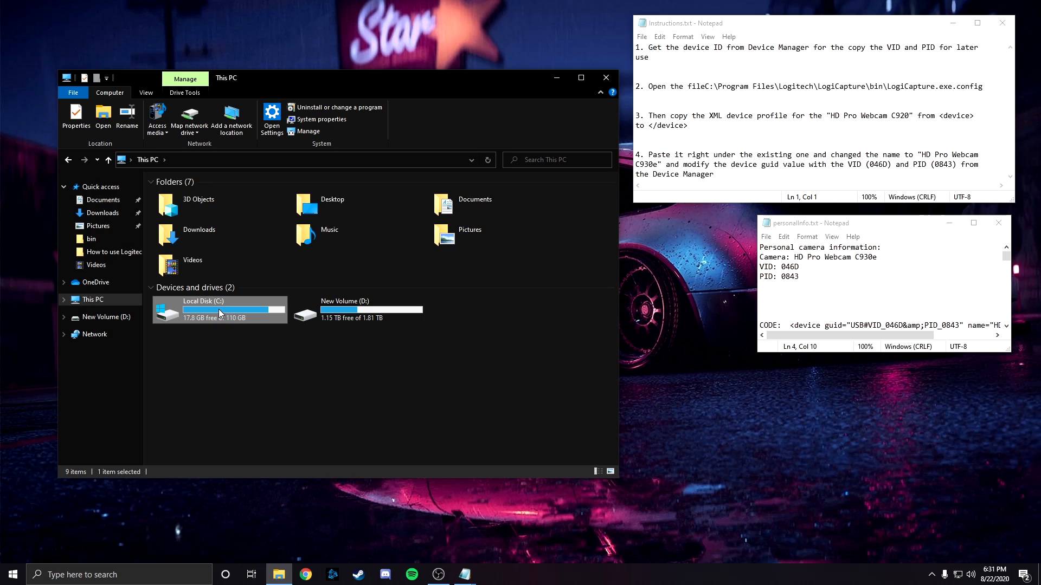
double_click(227, 318)
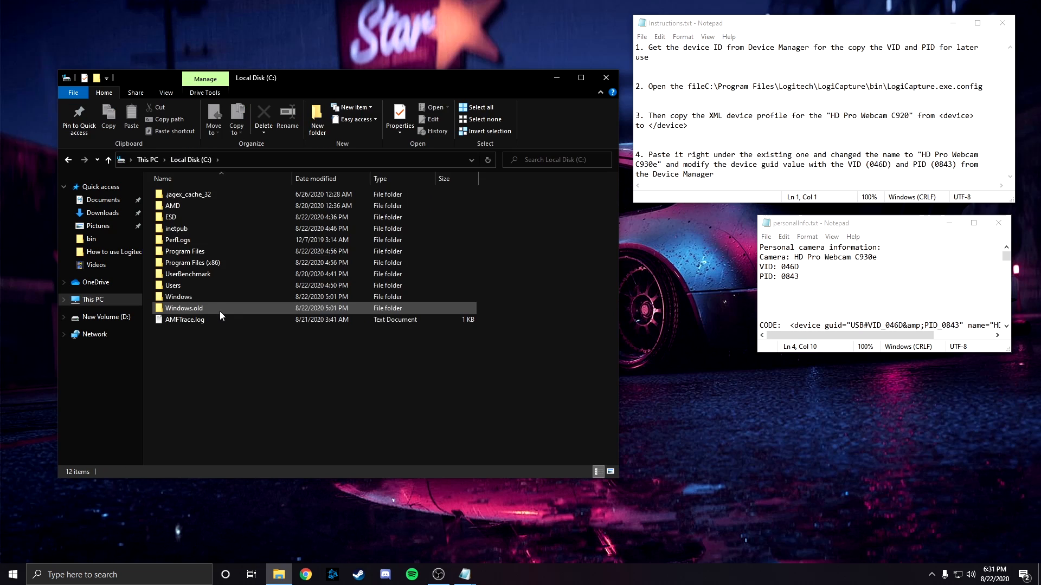
double_click(209, 250)
scroll(211, 325, down, 3)
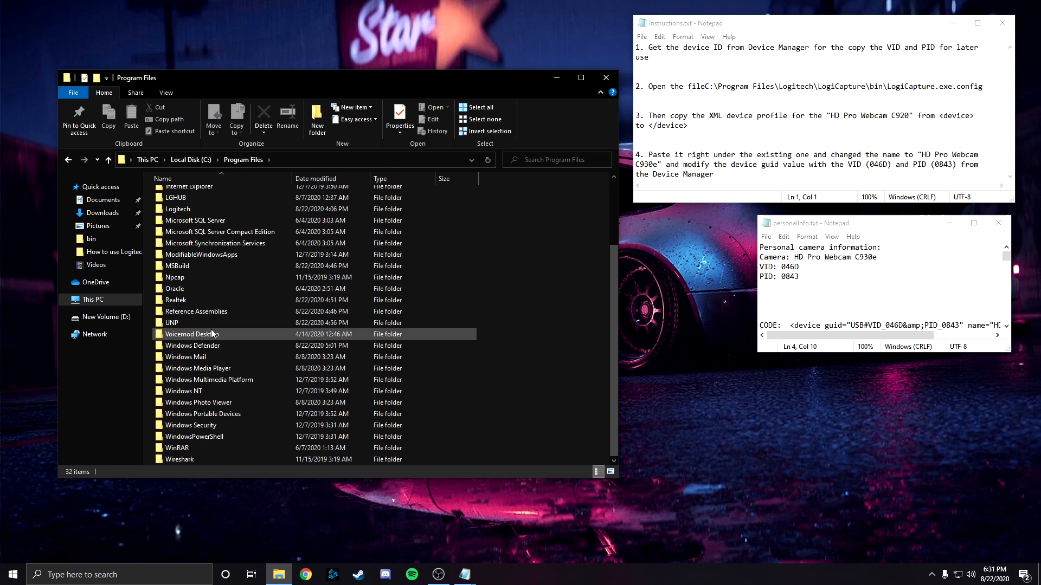
scroll(211, 334, up, 3)
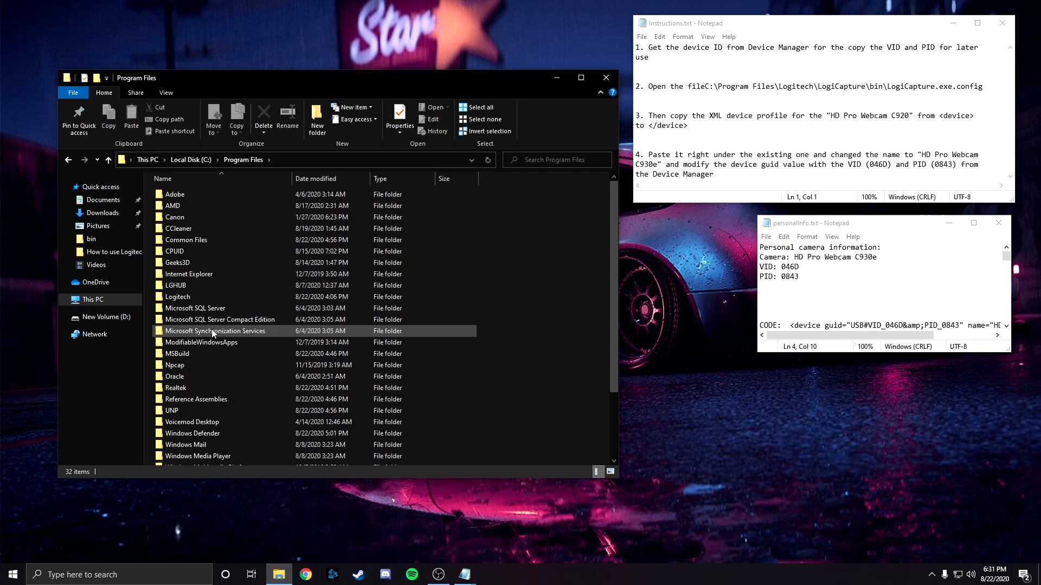
double_click(194, 297)
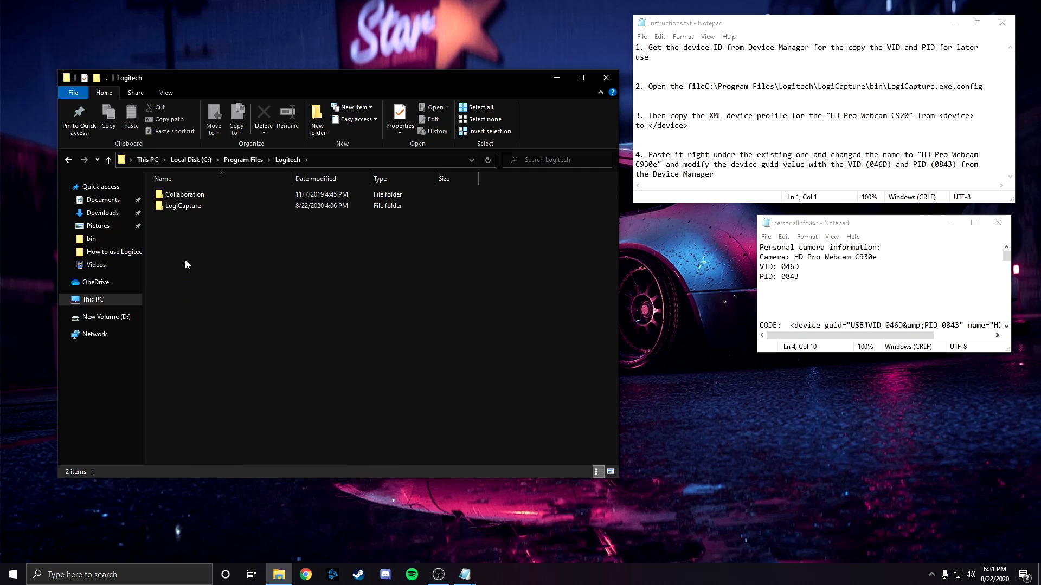
double_click(195, 208)
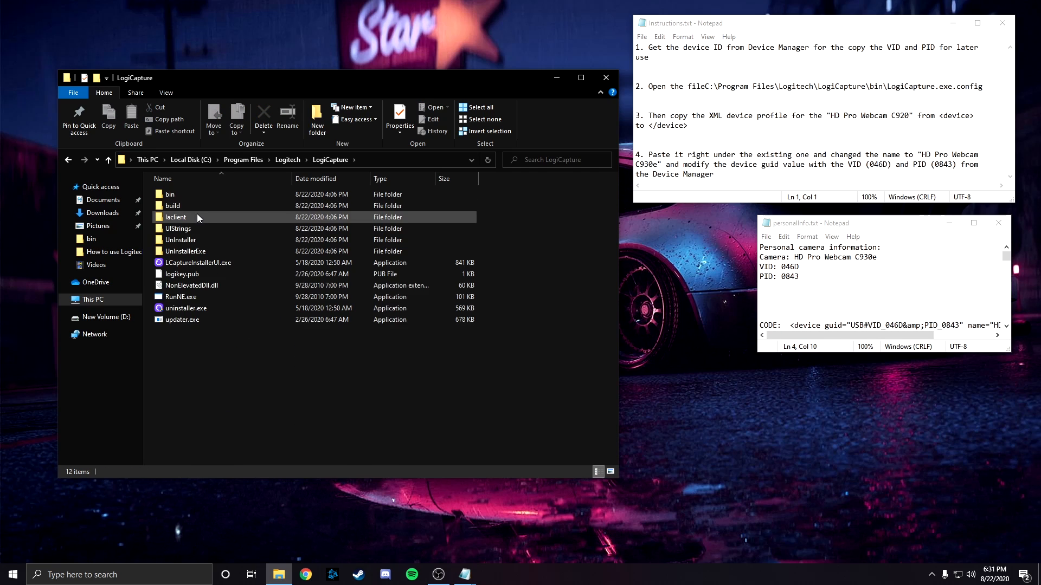
double_click(212, 197)
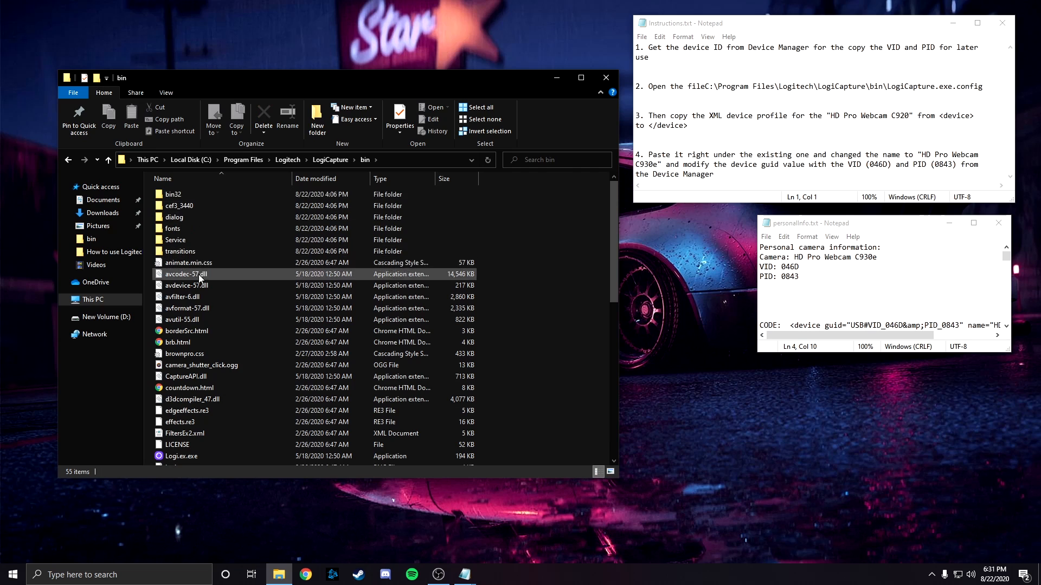
- Find and select LogiCapture.exe.config in the bin folder
scroll(232, 313, down, 2)
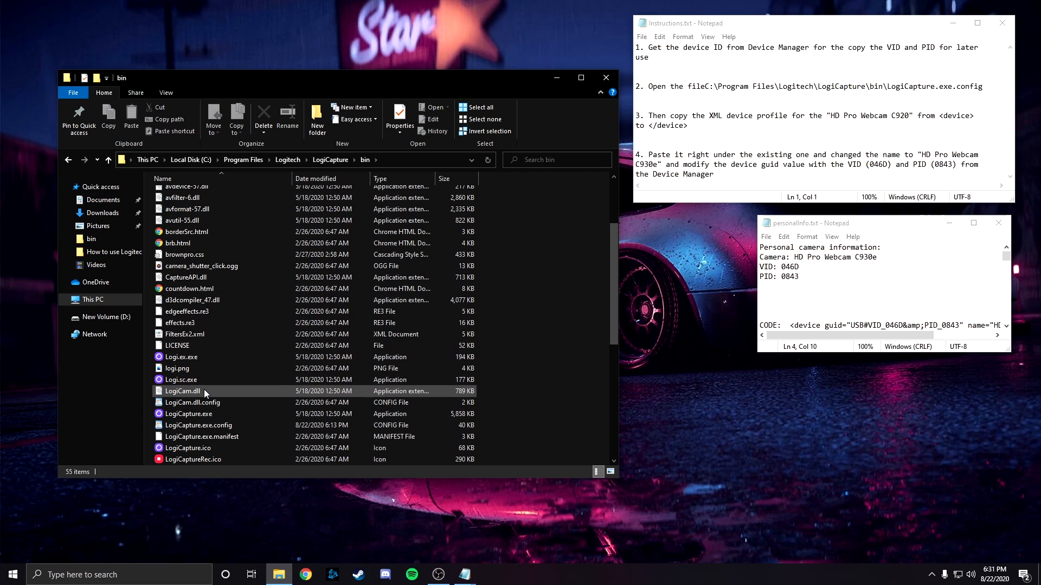
scroll(204, 389, down, 1)
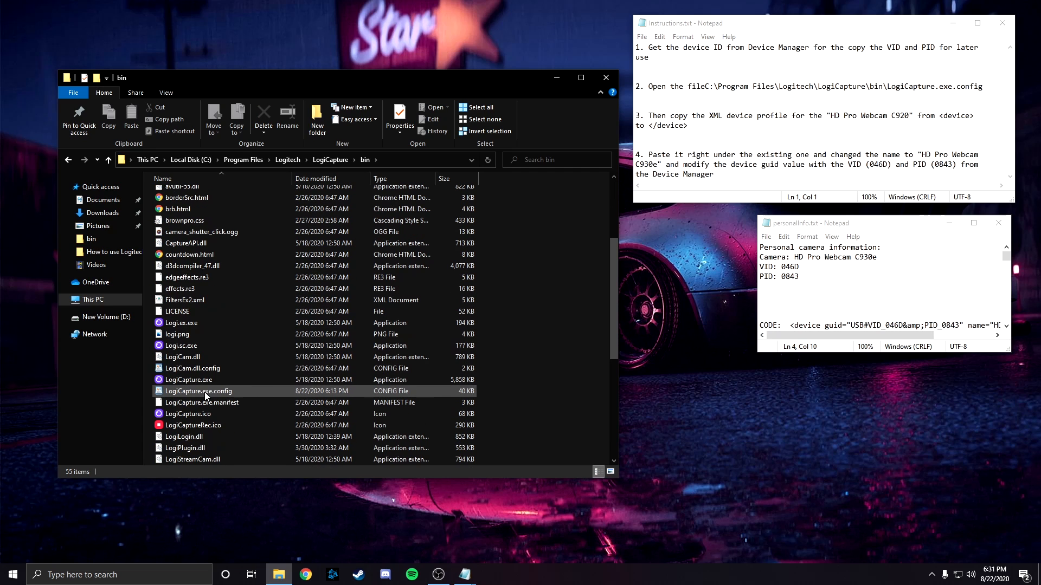
right_click(249, 392)
click(234, 394)
right_click(236, 393)
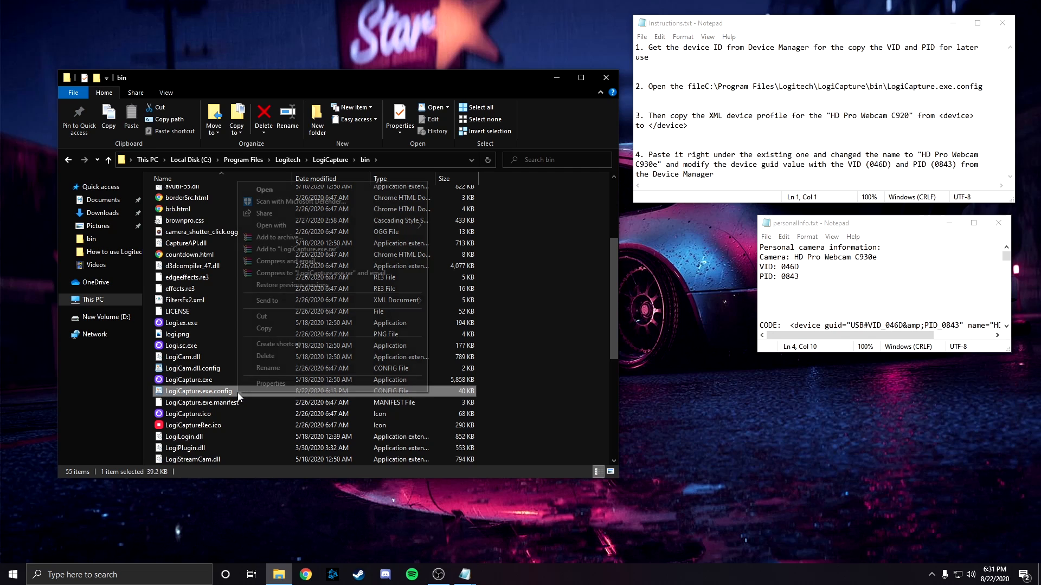
click(144, 394)
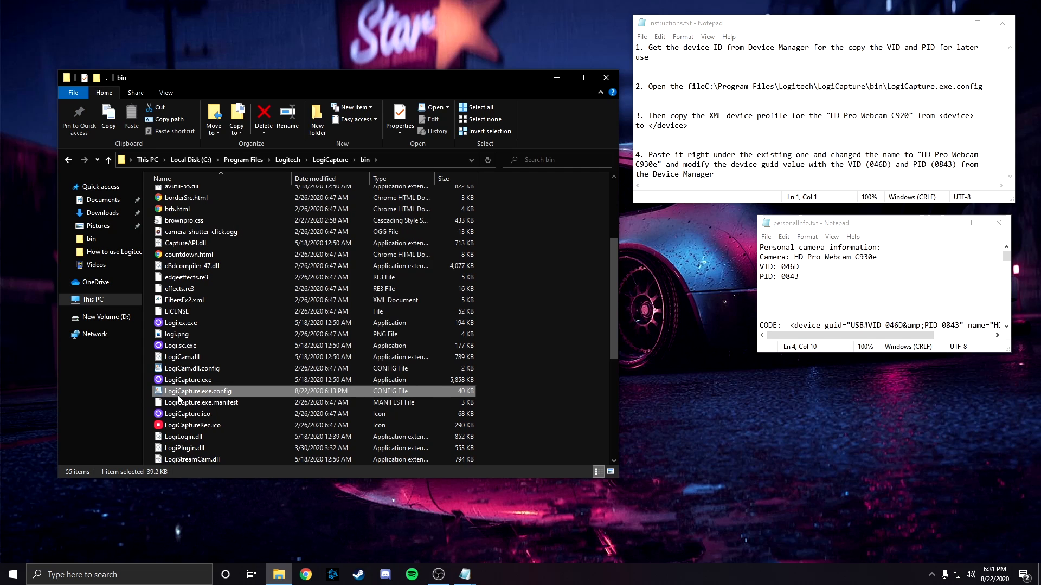
- View the full list of apps that can open LogiCapture.exe.config, and cancel the choice
right_click(253, 391)
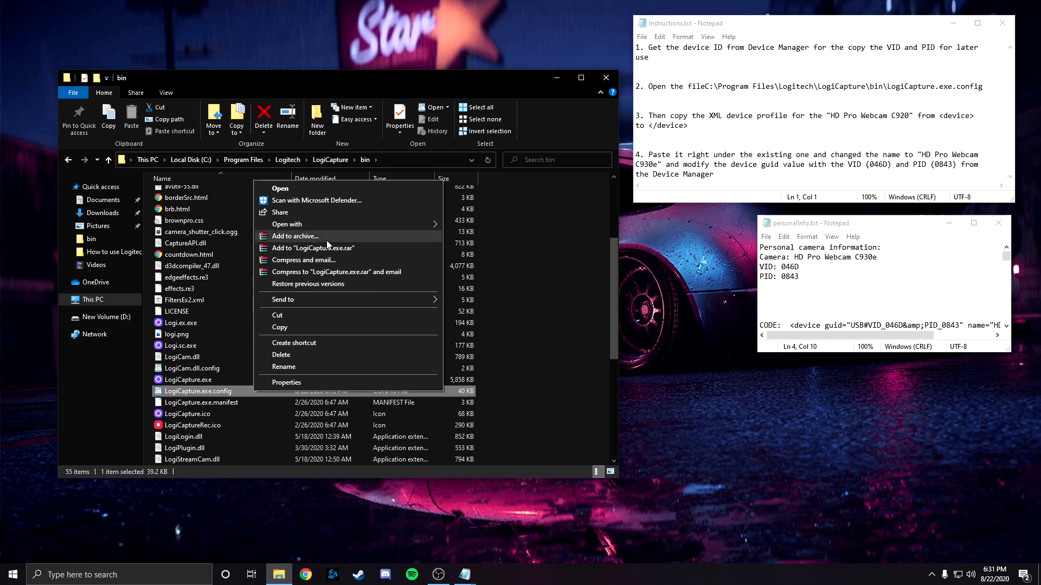
mouse_move(314, 220)
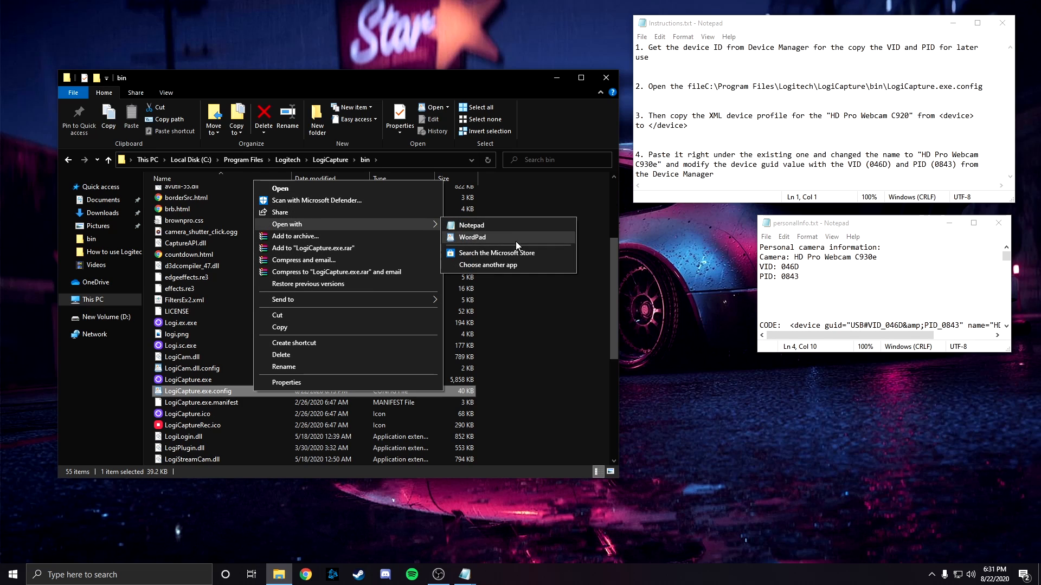
click(518, 264)
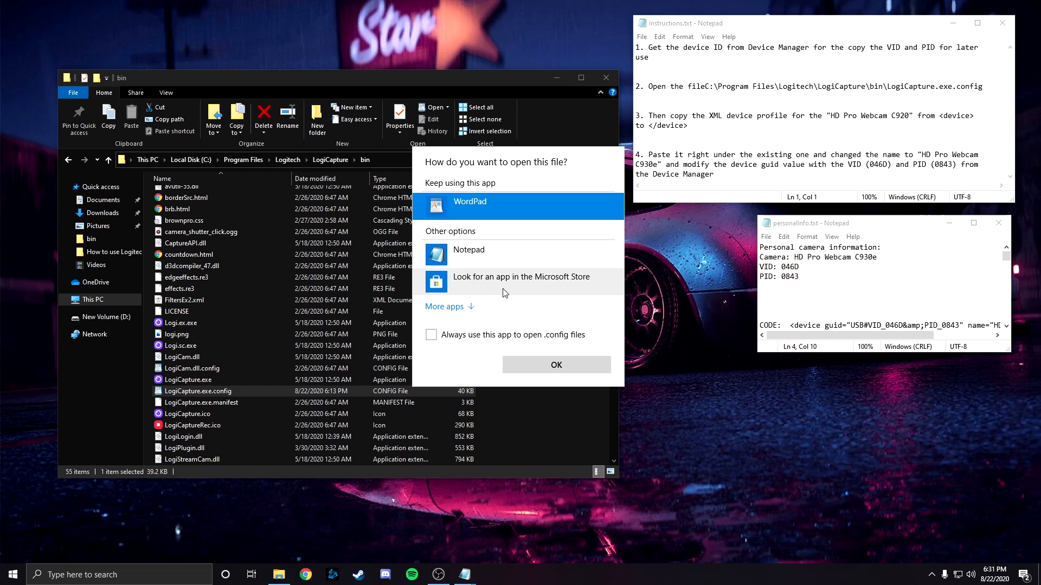
click(455, 308)
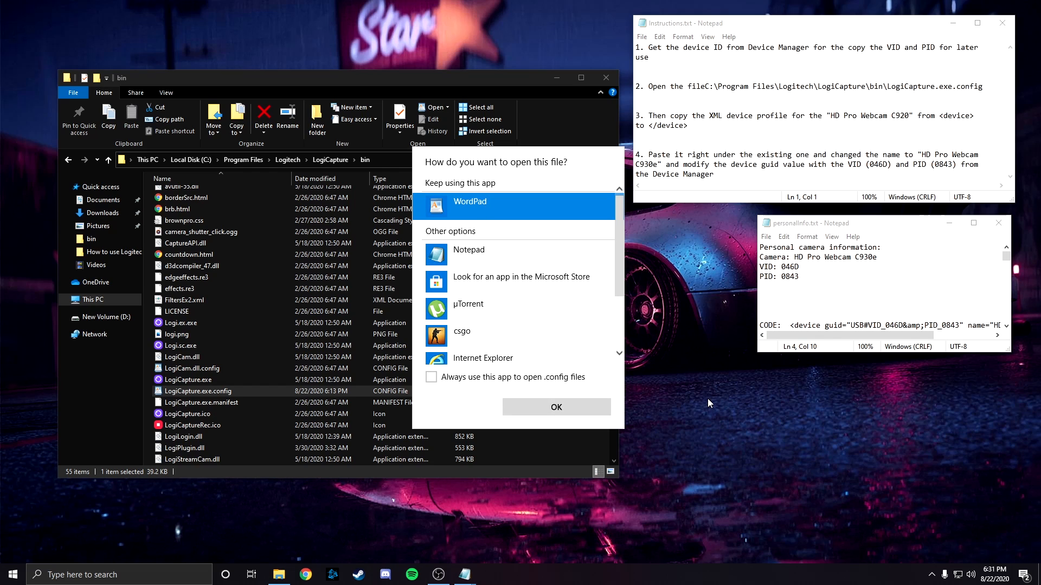
key(Escape)
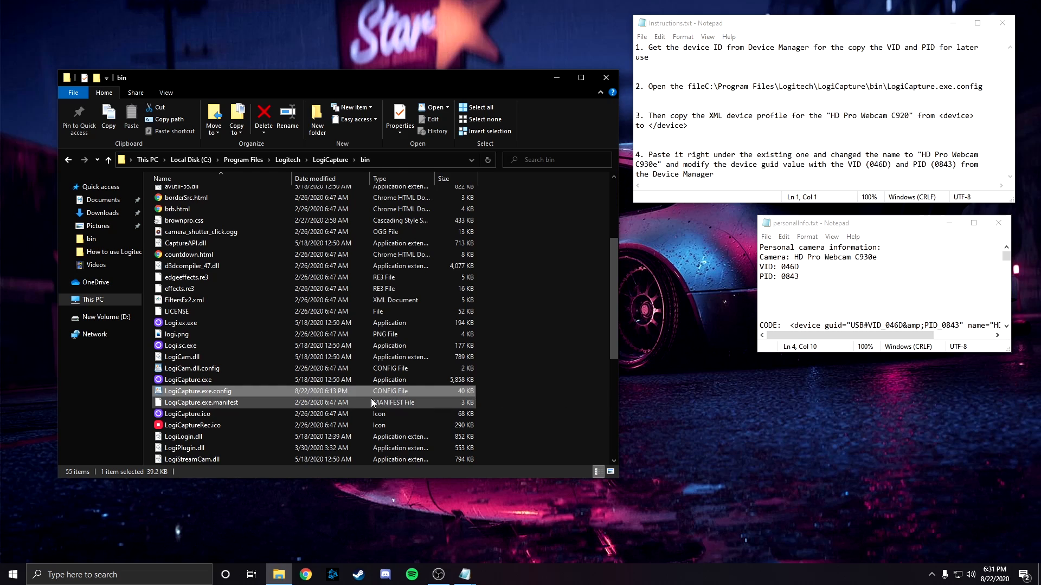
- Check the Users group in the security permissions of LogiCapture.exe.config, and close its properties
click(213, 392)
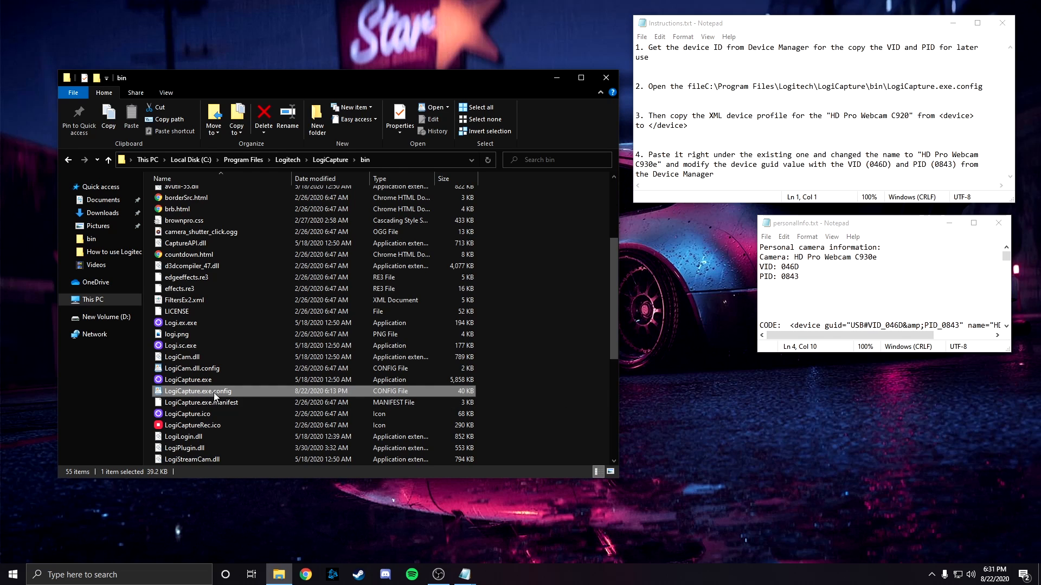
key(Escape)
right_click(204, 393)
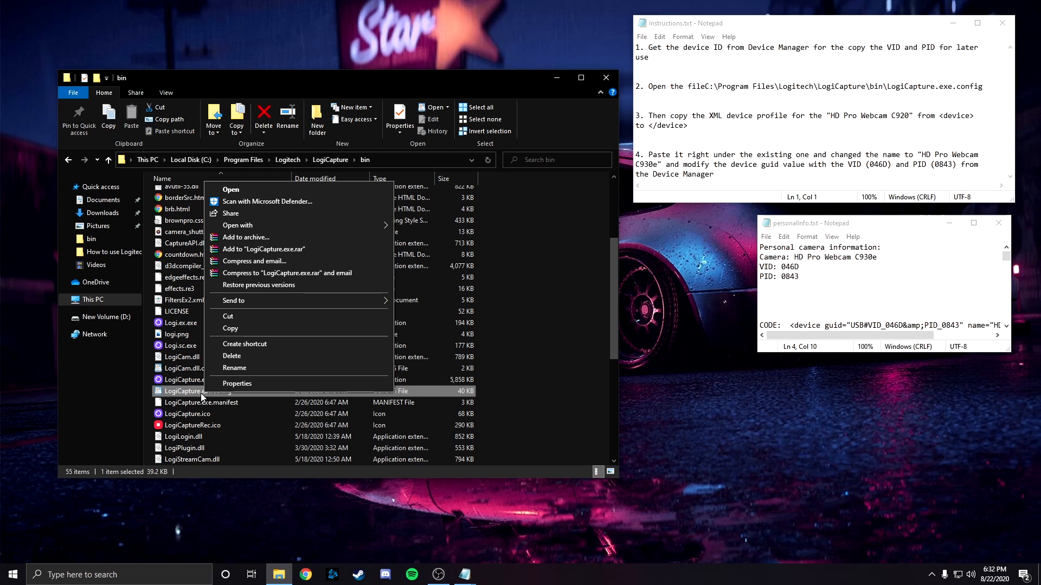
click(236, 384)
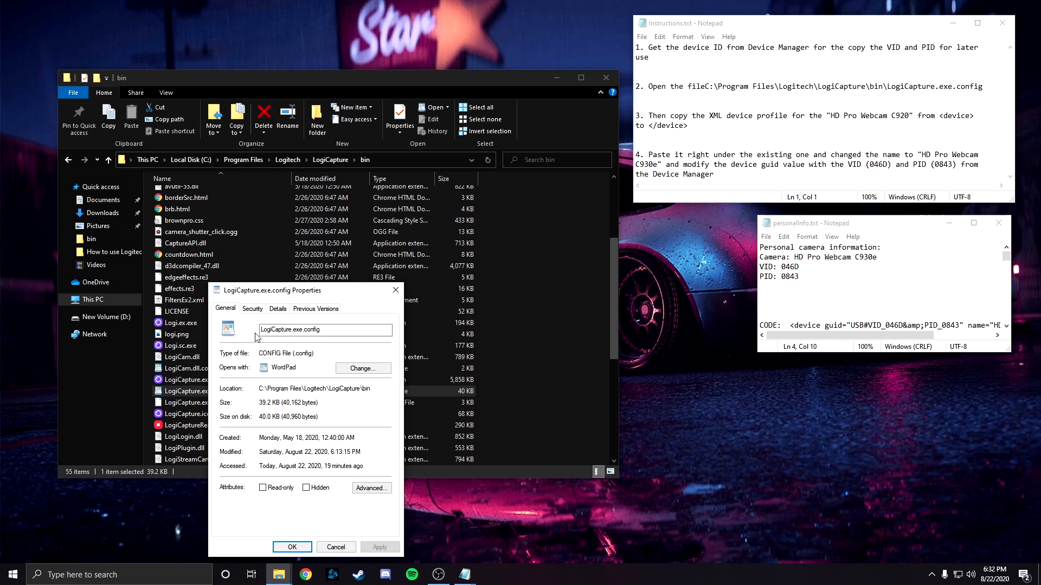
drag(271, 295, 271, 255)
click(252, 269)
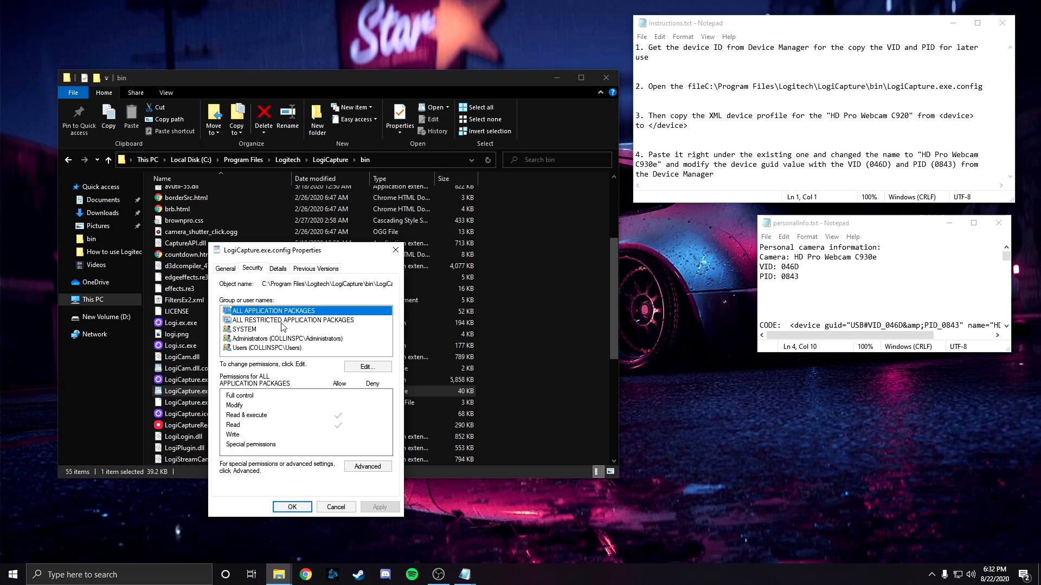
click(364, 368)
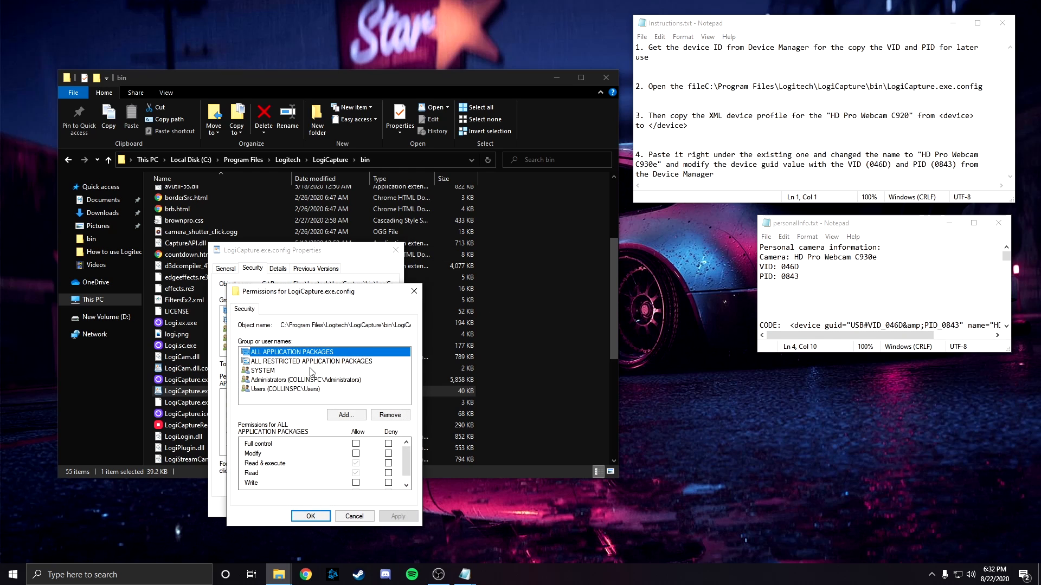
click(275, 389)
click(310, 516)
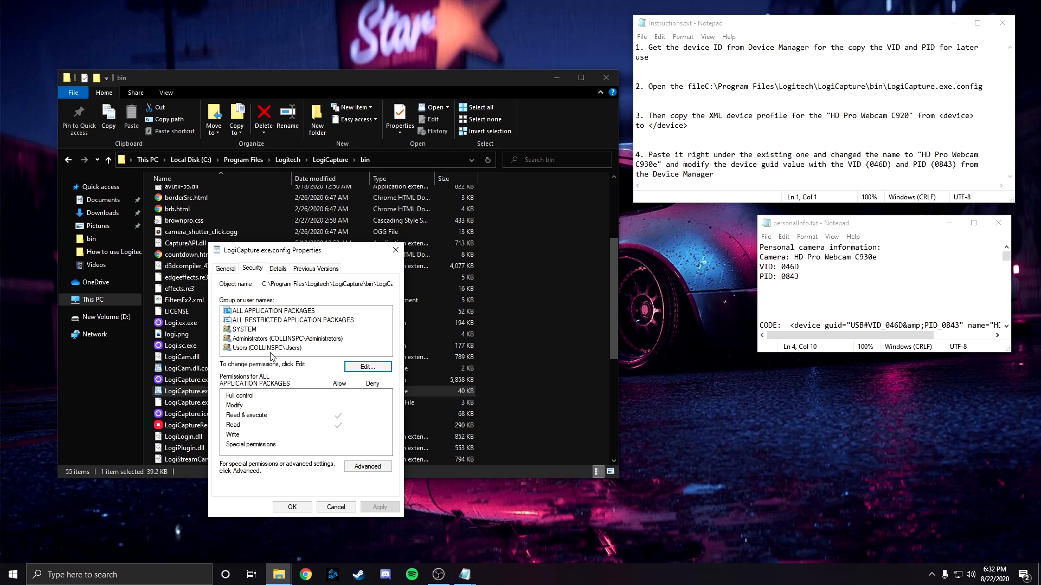
click(396, 251)
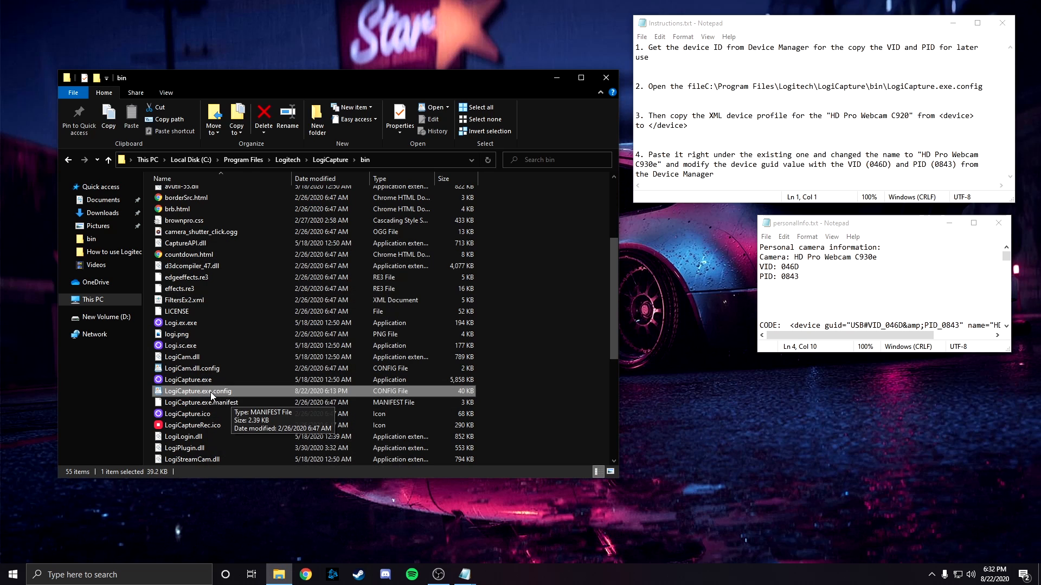
- Open LogiCapture.exe.config in WordPad, move its window fully into view and minimise it
double_click(190, 392)
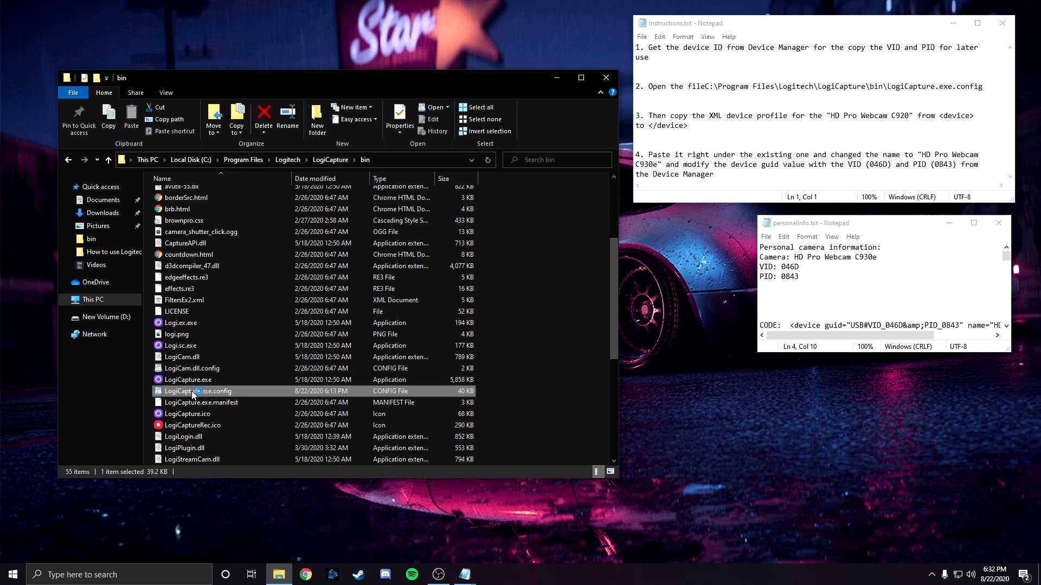
drag(731, 4, 544, 34)
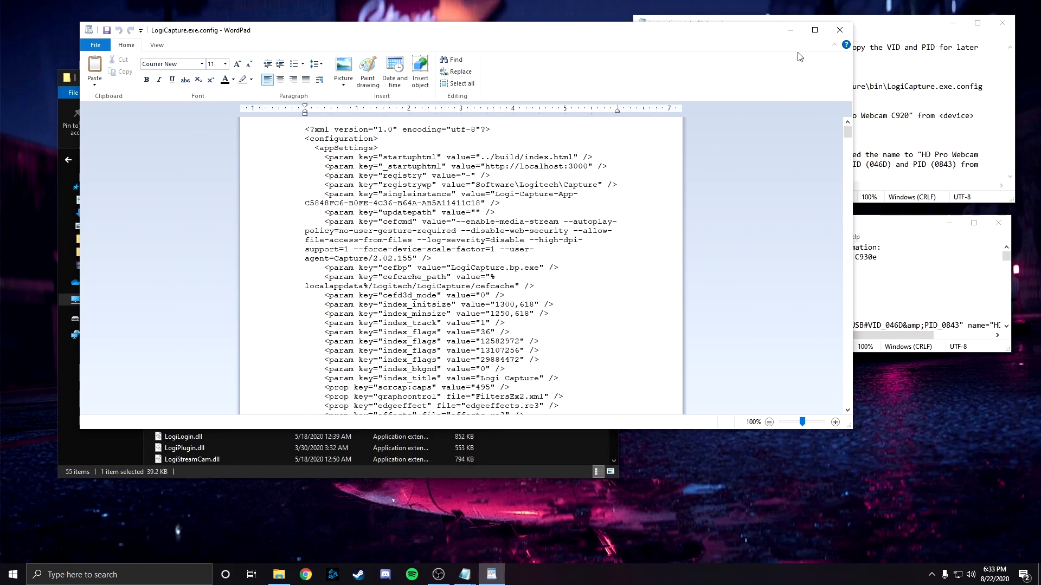
click(797, 33)
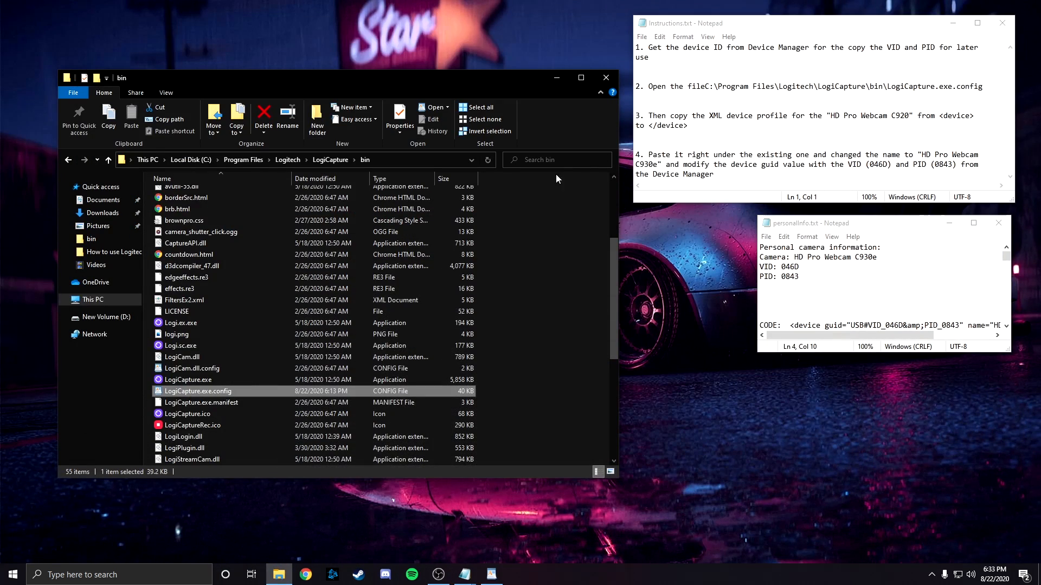
- View the suggested apps for opening LogiCapture.exe.config, and dismiss them without choosing one
right_click(214, 393)
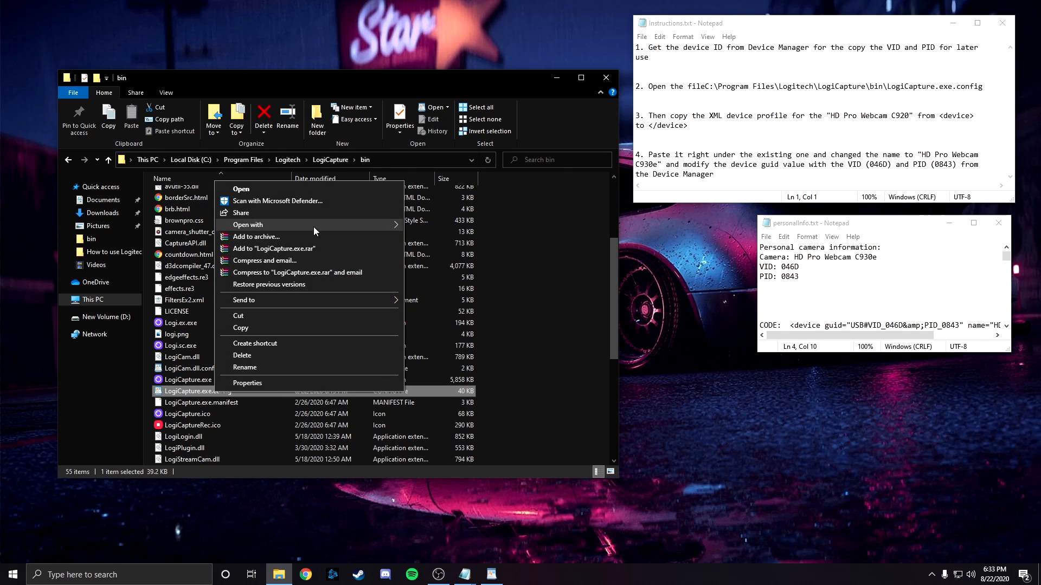
mouse_move(313, 227)
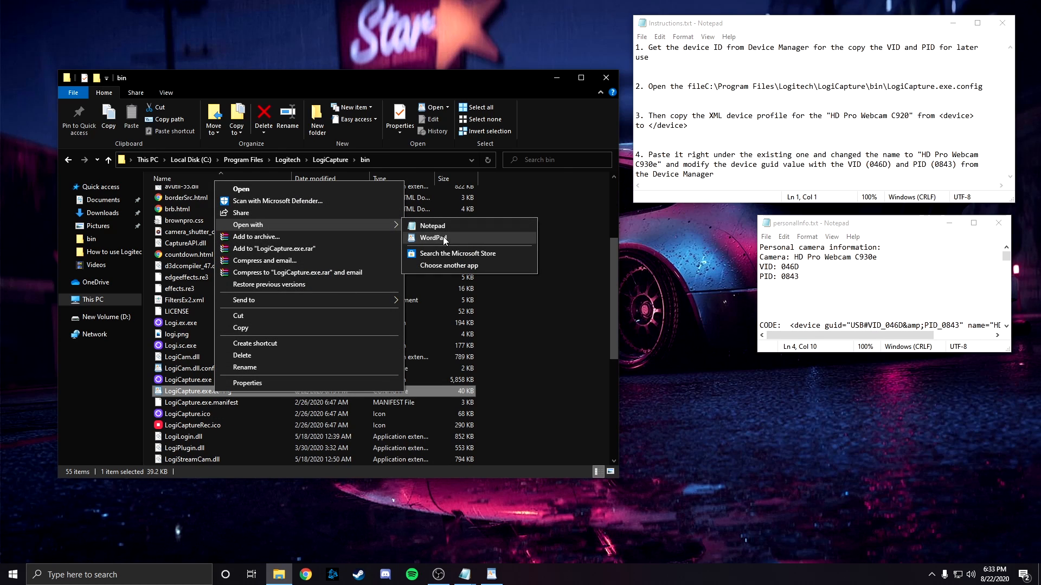
click(692, 314)
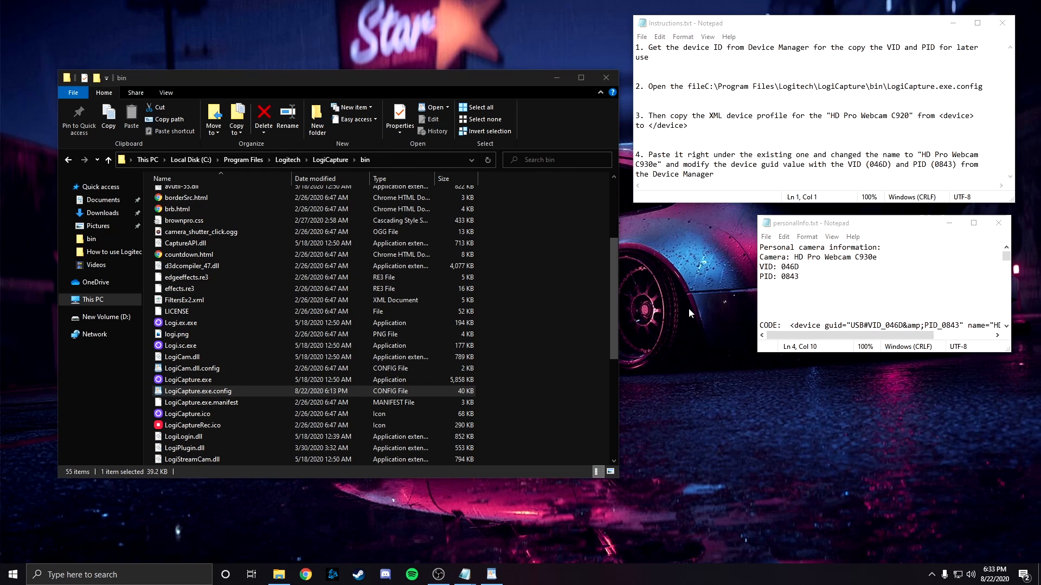
- Minimise File Explorer, restore the config file in WordPad and snap its window to half the screen beside the notes
click(564, 78)
click(493, 574)
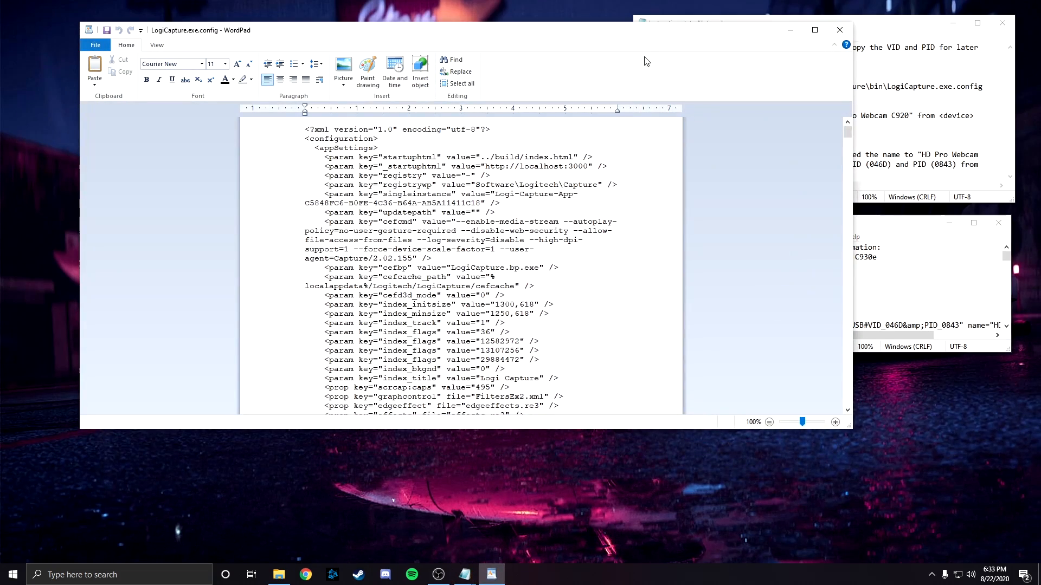
drag(656, 33, 7, 271)
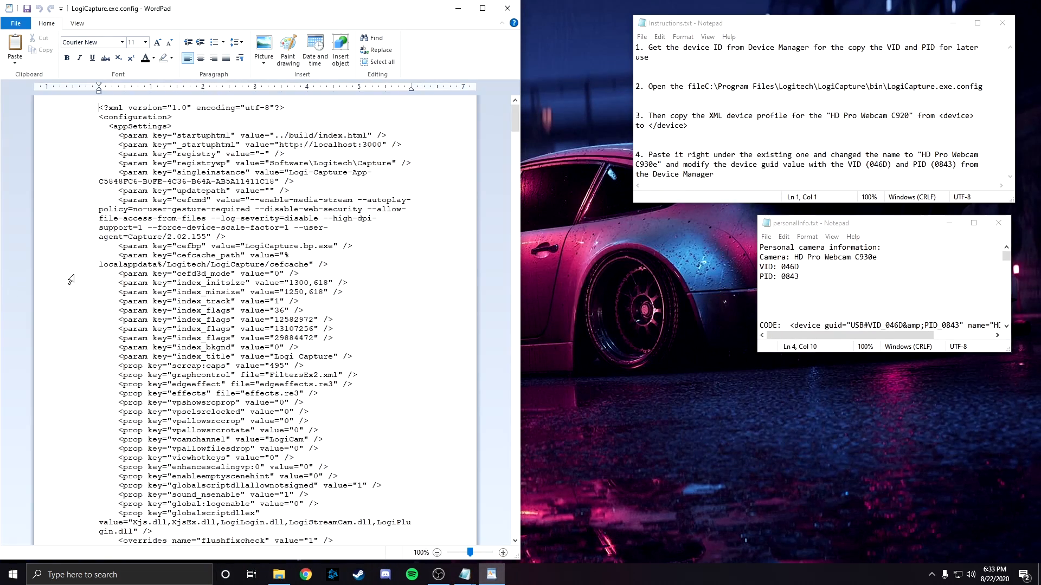
- Find the "HD Pro Webcam C920" device profile in the config file, briefly highlighting the "1080p Pro Stream" profile name on the way
drag(516, 120, 514, 229)
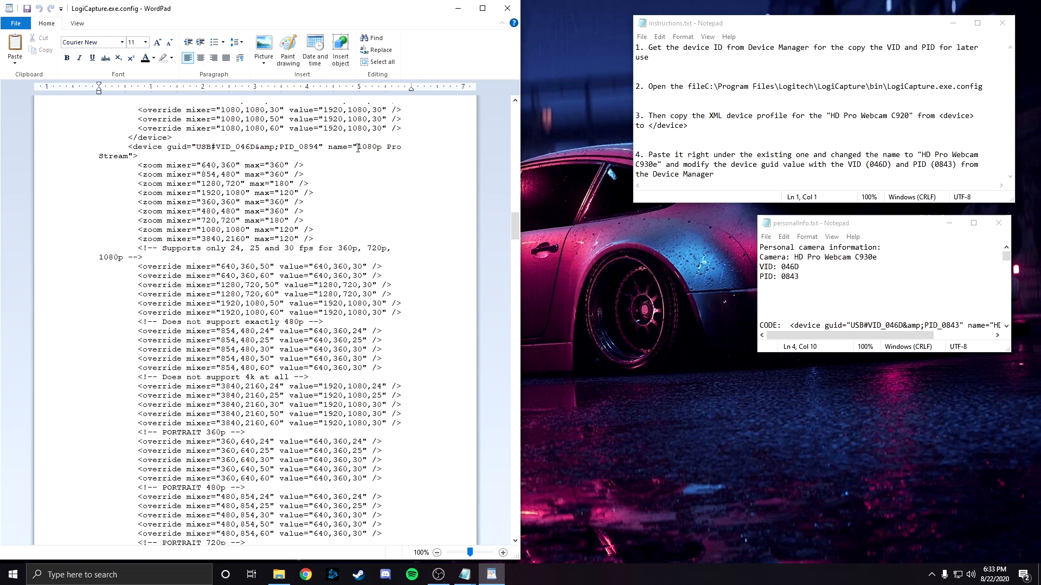
drag(358, 147, 131, 158)
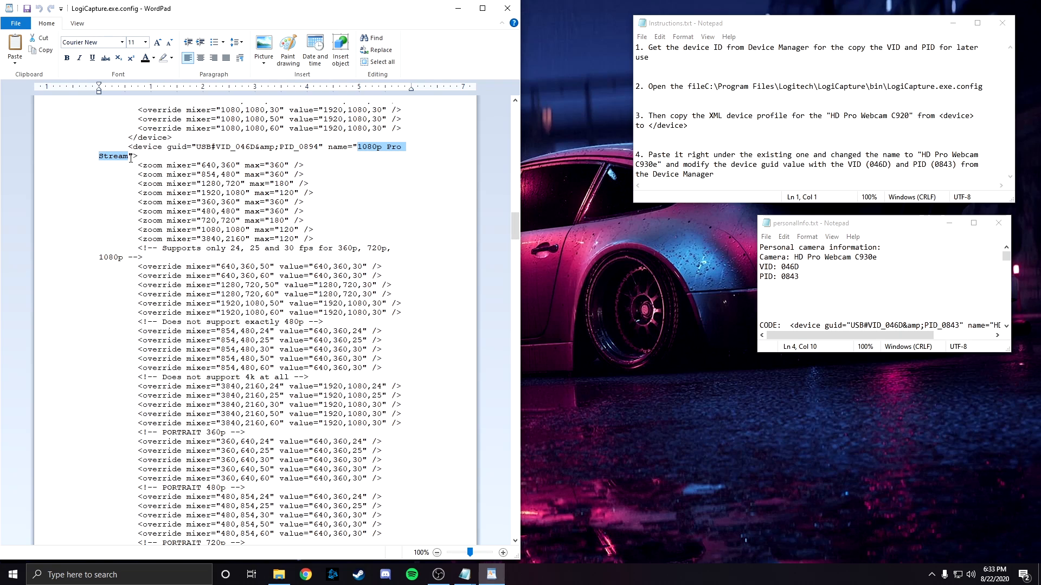
click(176, 159)
drag(513, 220, 506, 268)
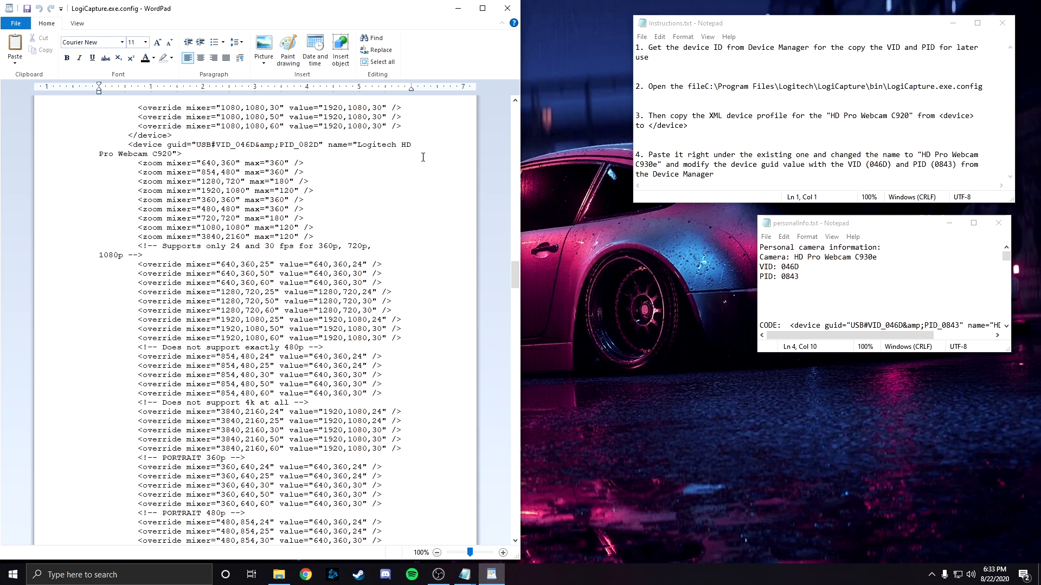
drag(512, 270, 512, 322)
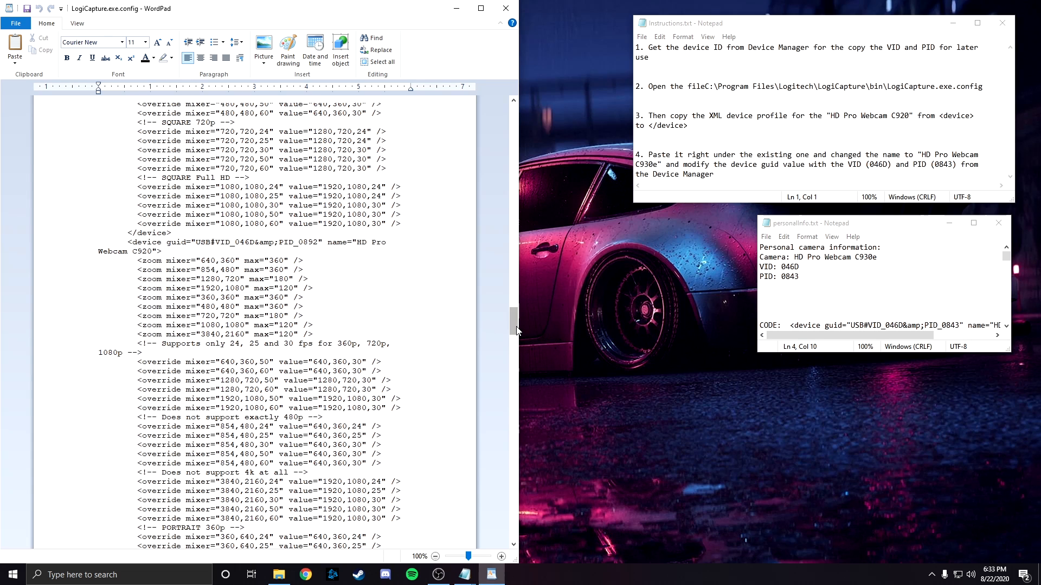
- Select the whole "HD Pro Webcam C920" device profile from <device> to </device> and copy it
mouse_move(517, 327)
mouse_down()
mouse_move(515, 374)
mouse_move(516, 327)
mouse_up()
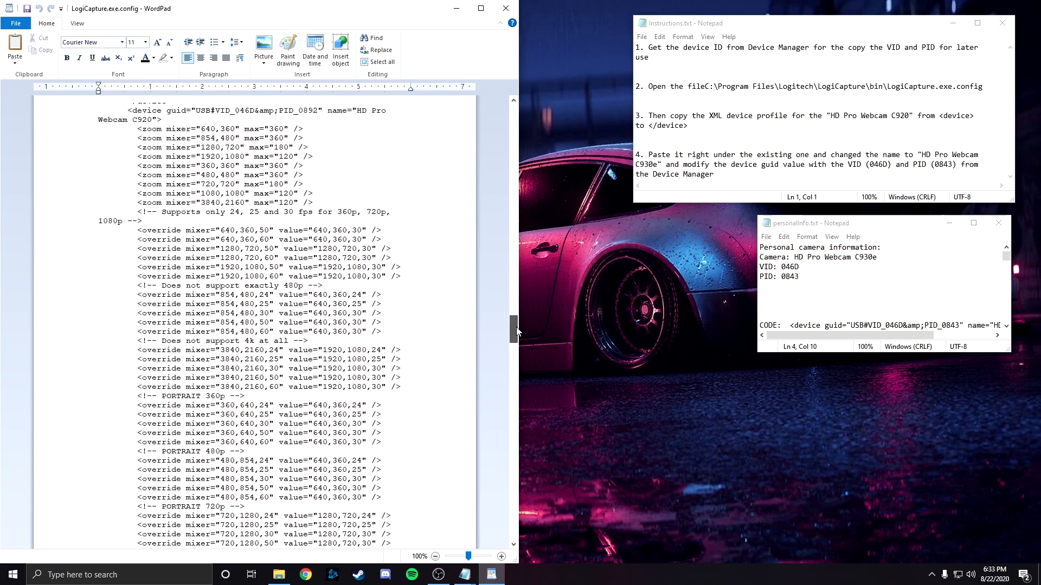
scroll(112, 176, up, 1)
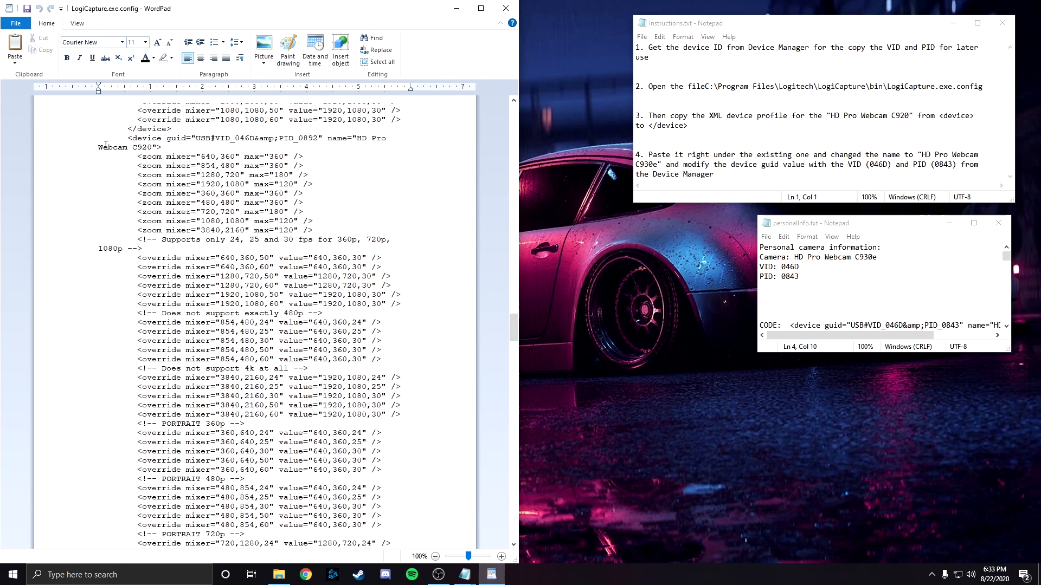
scroll(136, 178, up, 1)
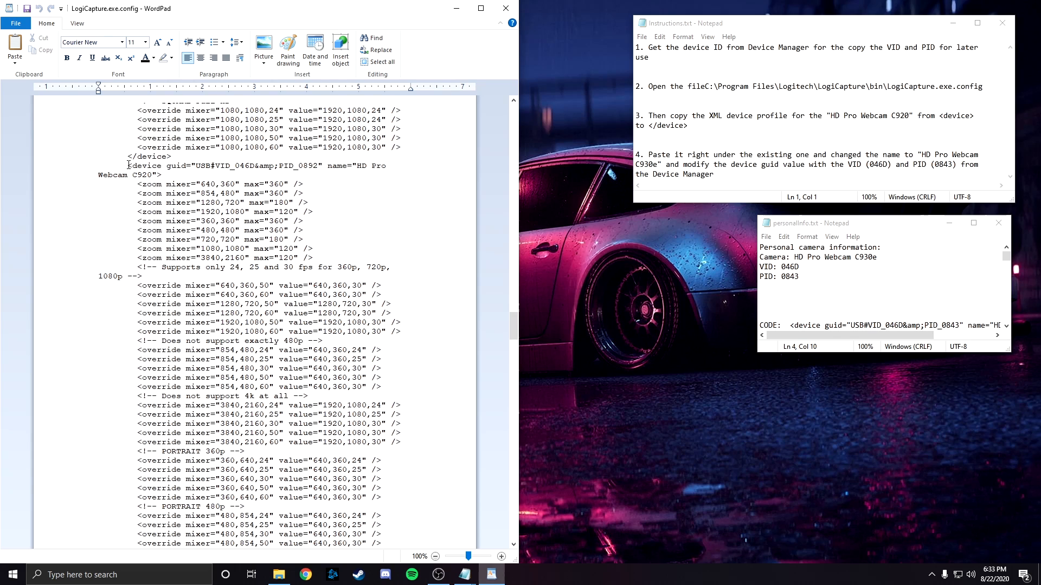
drag(128, 165, 174, 156)
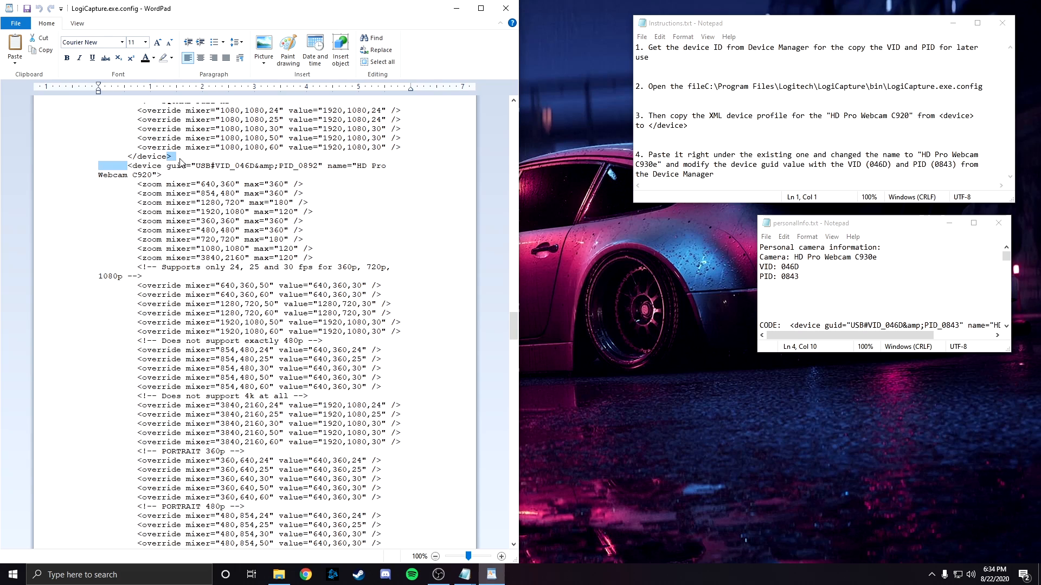
click(174, 157)
drag(99, 165, 173, 378)
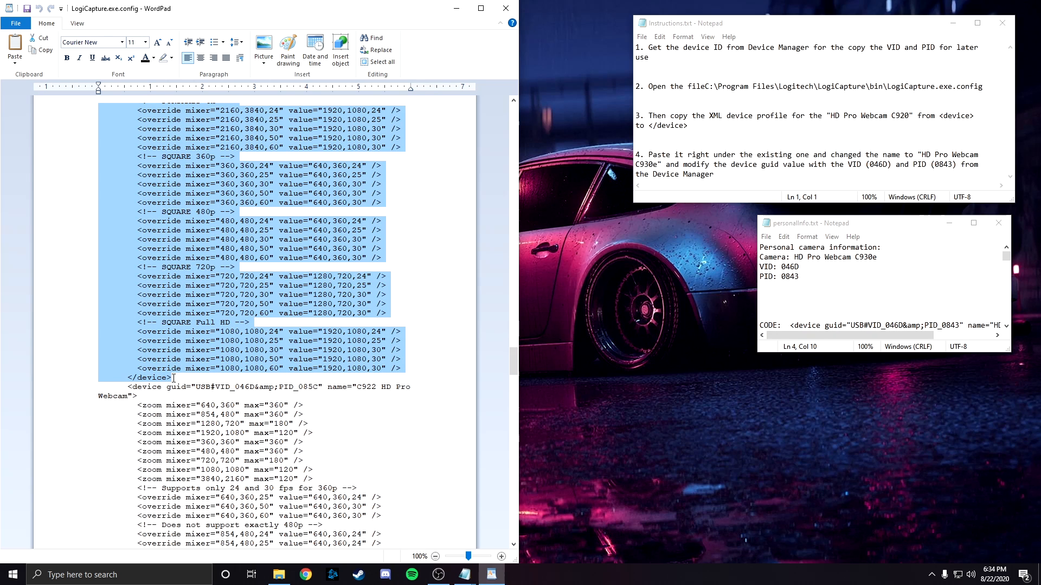
- Add blank lines directly after the C920 profile's closing </device> tag and paste the copied profile there
click(286, 383)
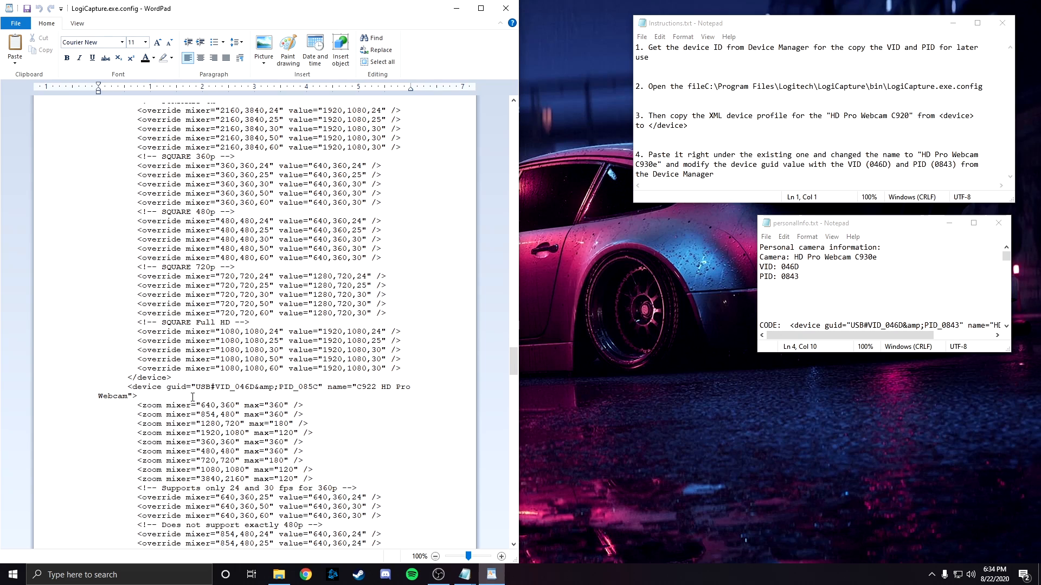
key(Return)
key(Return)
key(Return)
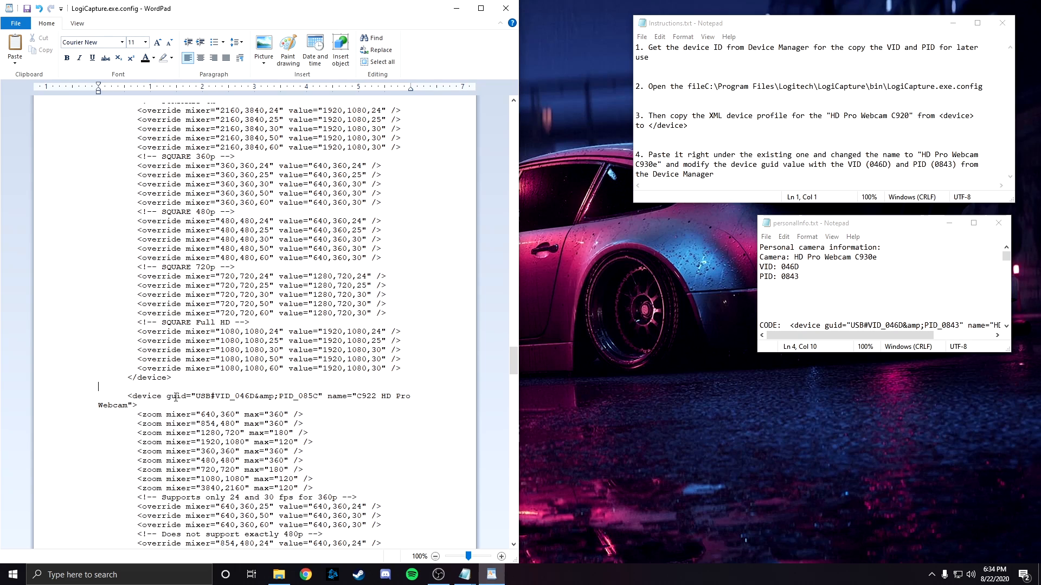
key(Return)
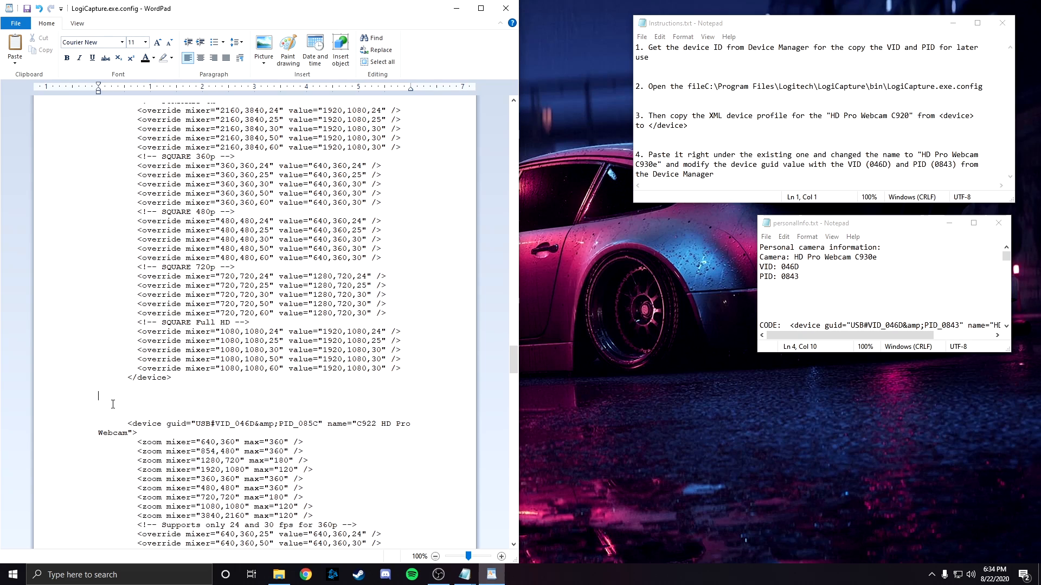
key(ctrl+v)
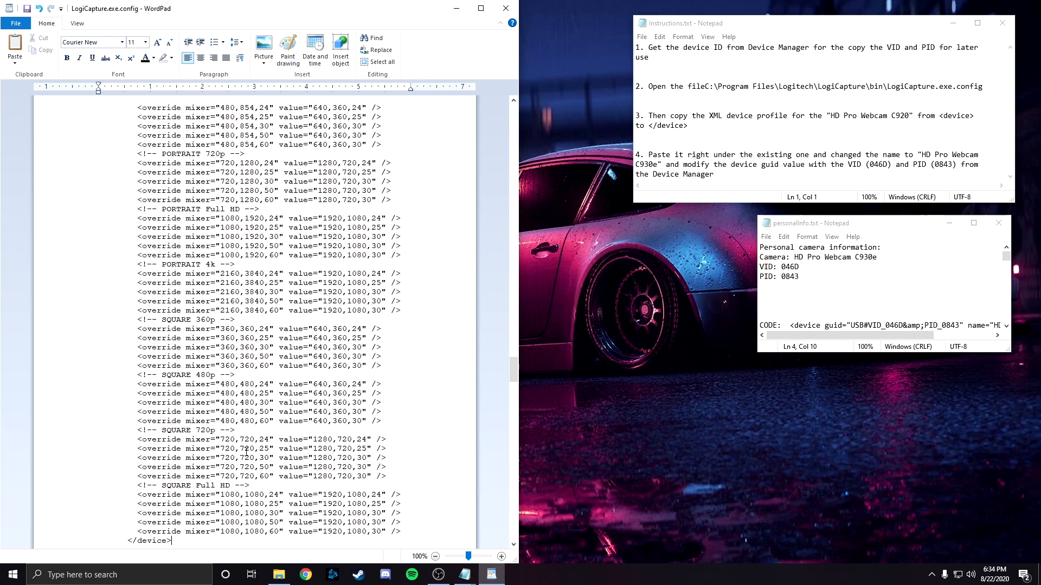
- Rename the pasted device profile to "HD Pro Webcam C930e"
drag(513, 381, 504, 355)
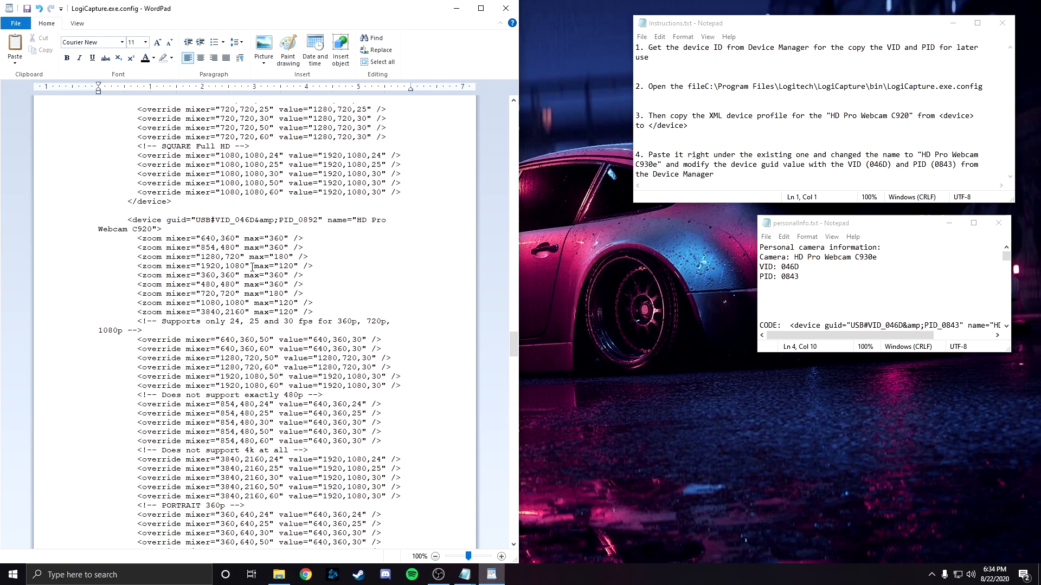
click(148, 229)
key(BackSpace)
text(3)
key(Right)
text(e)
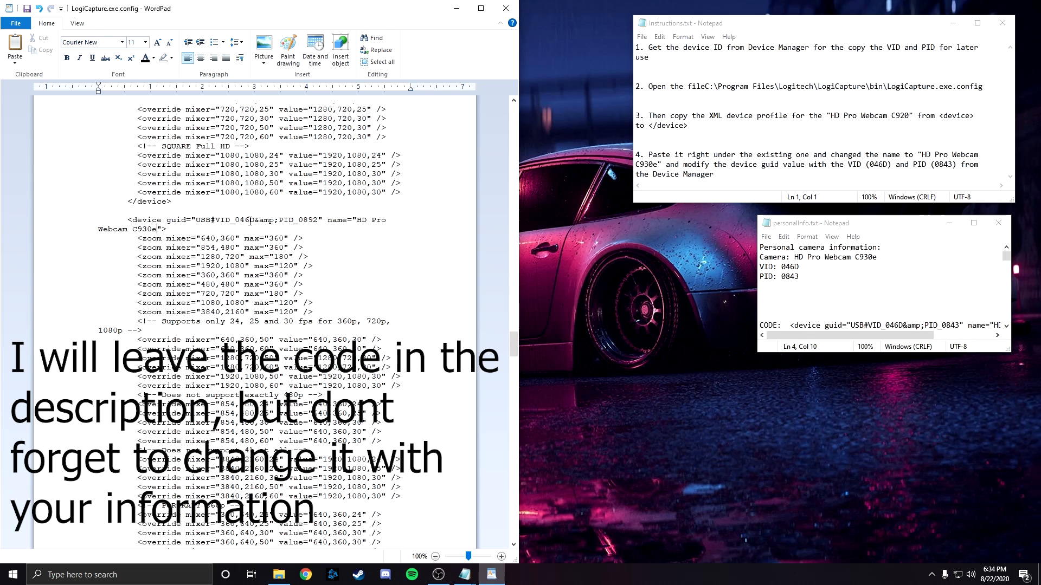
- Check the VID in the pasted profile's device guid, set the PID to 0843 and review the profile name
drag(254, 221, 240, 222)
click(266, 221)
drag(299, 220, 316, 219)
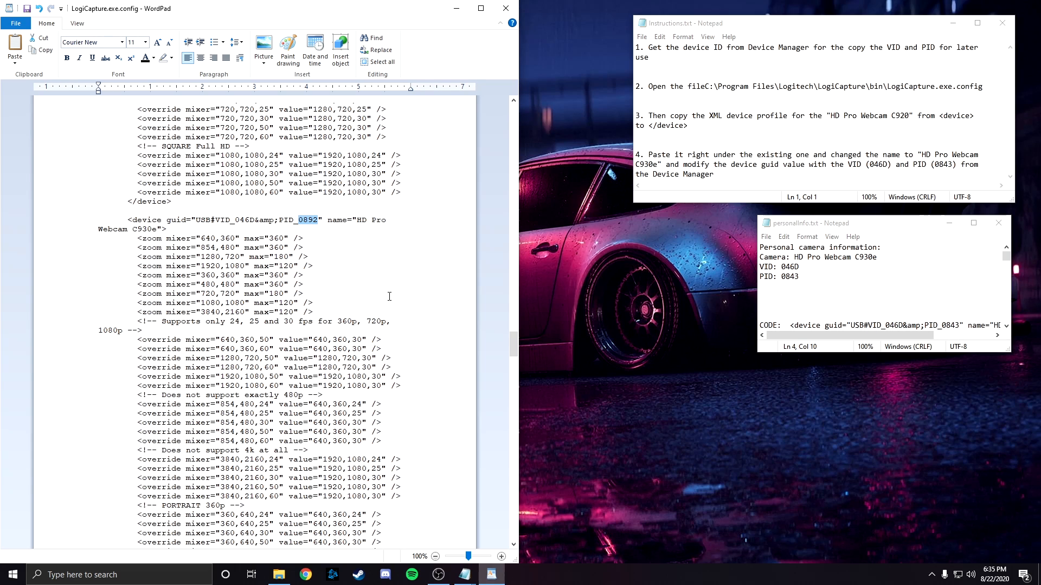
text(08)
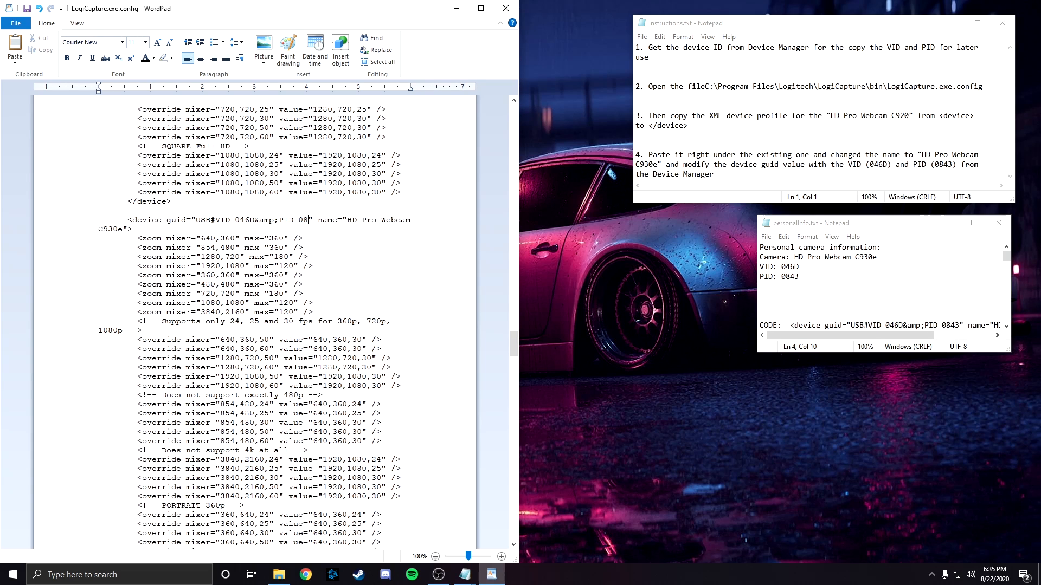
text(43)
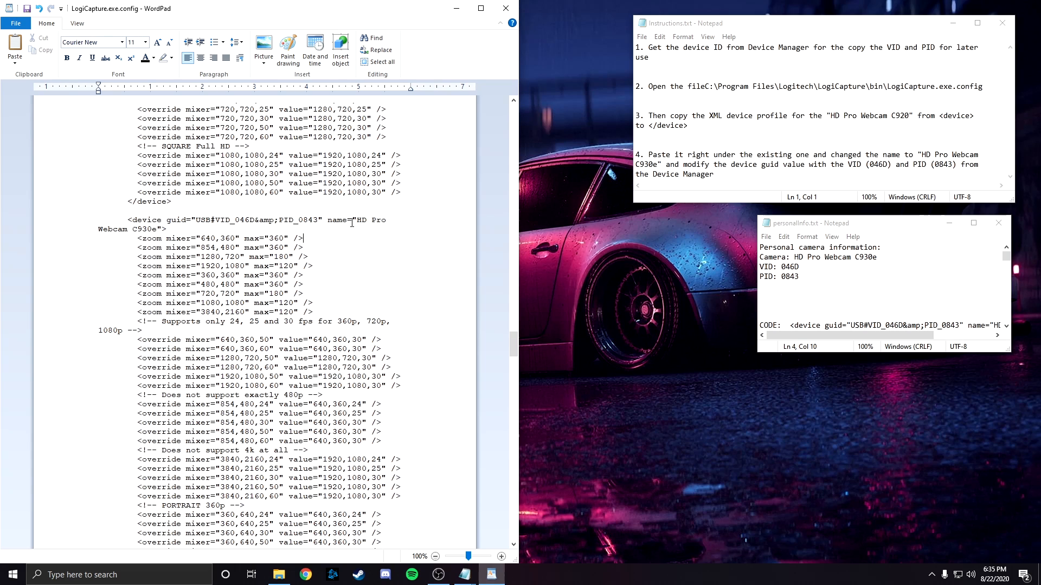
drag(351, 223, 157, 228)
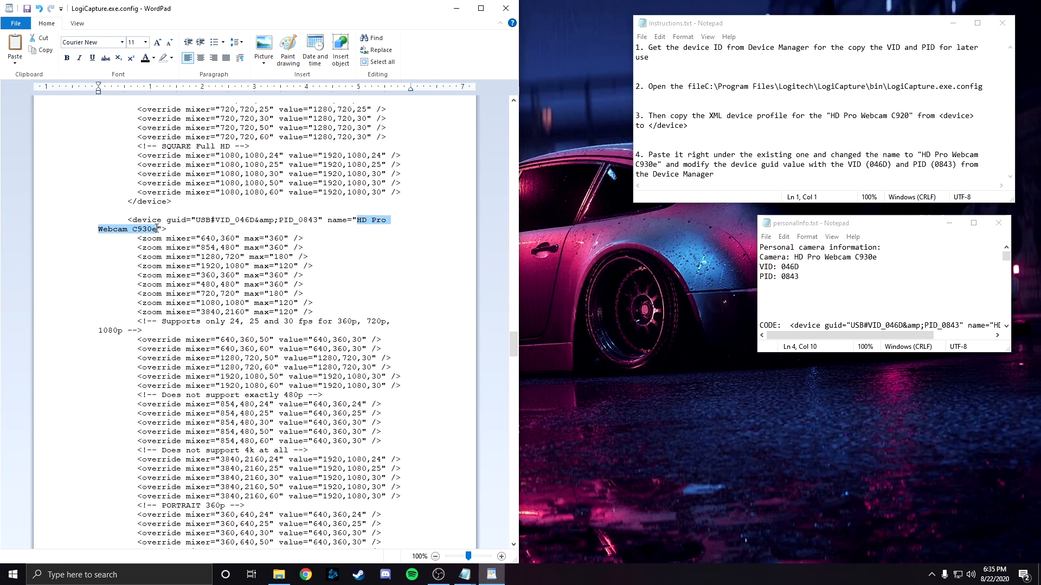
click(315, 232)
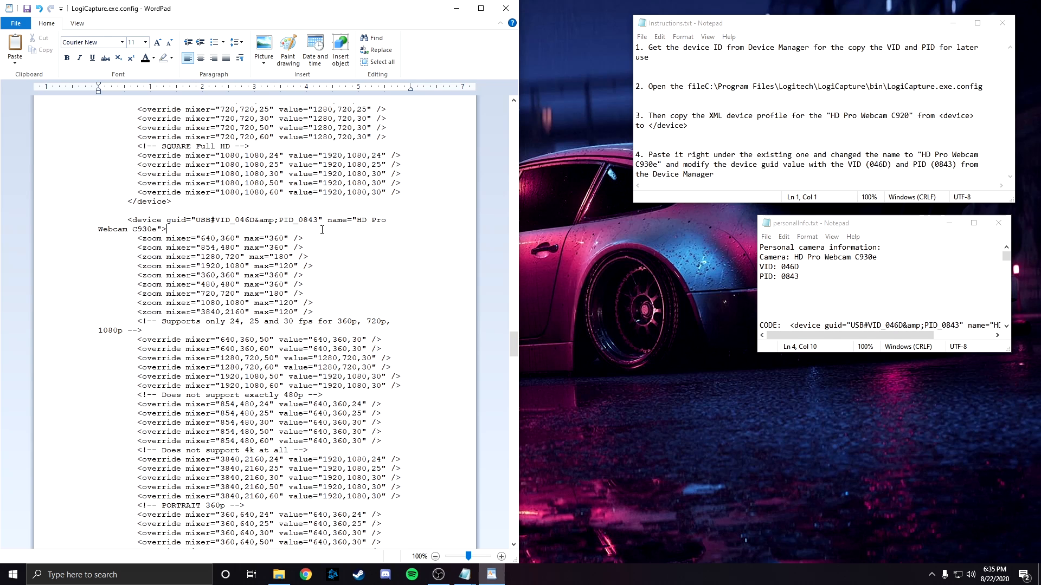
- Save the document as a text-only file over the existing LogiCapture.exe.config in the bin folder, and close WordPad
mouse_move(515, 342)
mouse_down()
mouse_move(515, 380)
mouse_move(502, 337)
mouse_up()
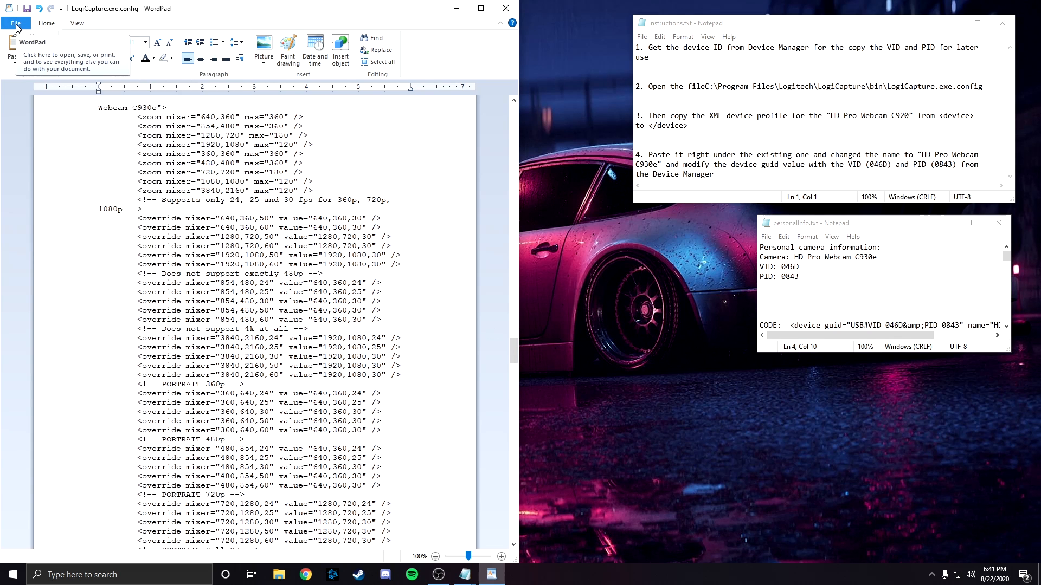
click(16, 24)
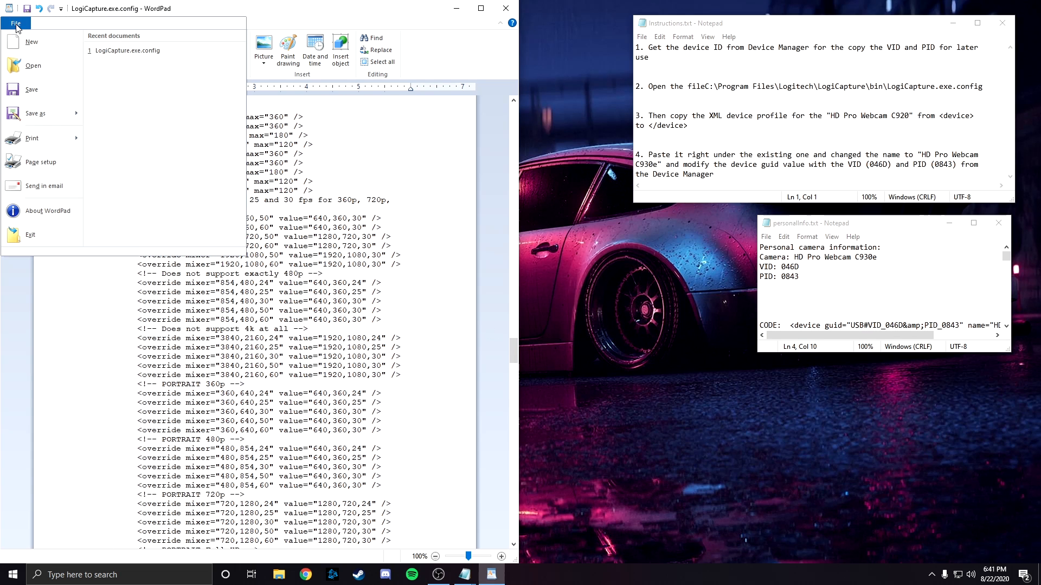
mouse_move(74, 118)
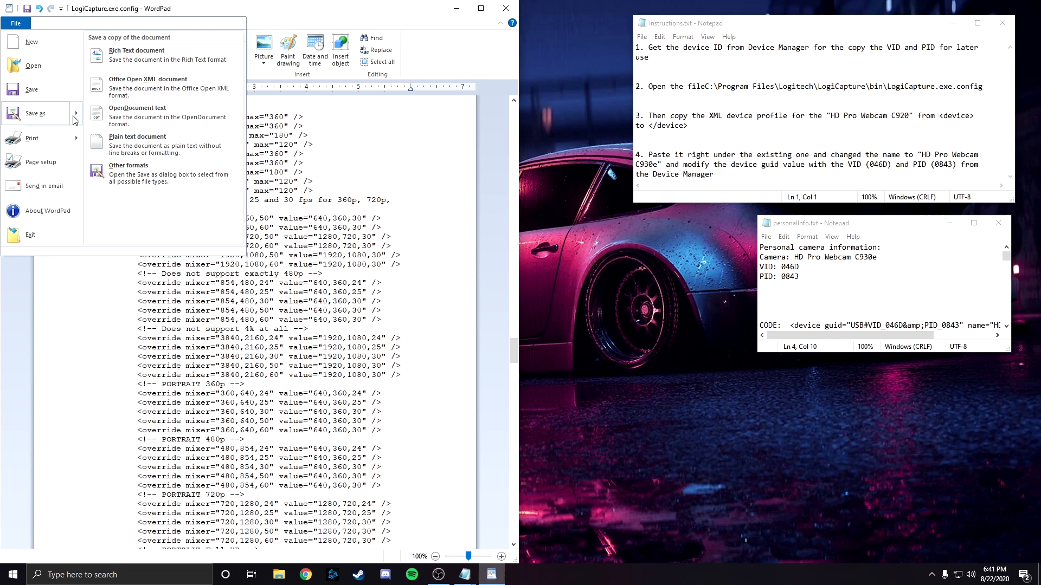
click(188, 184)
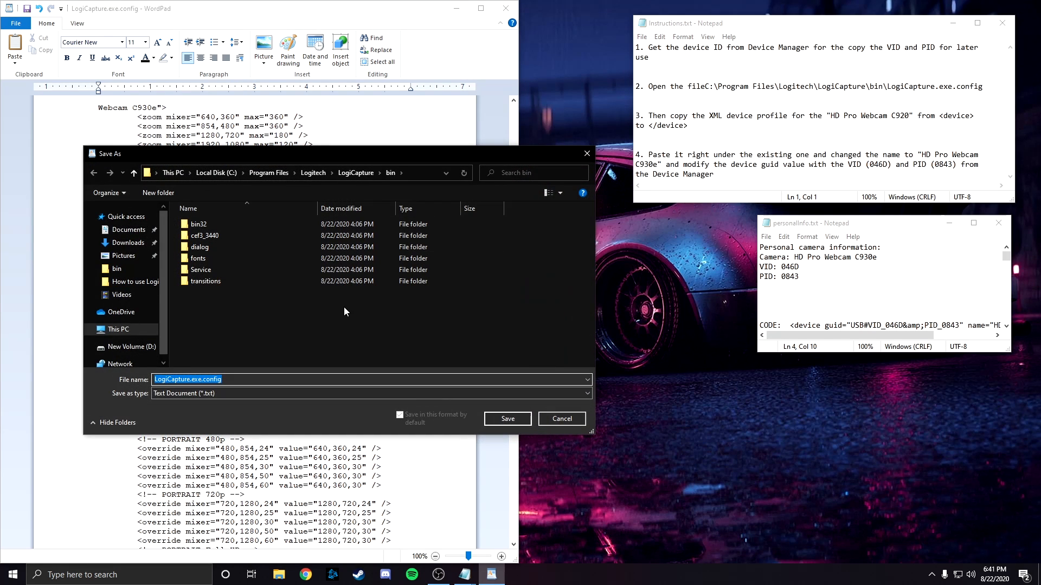
click(250, 378)
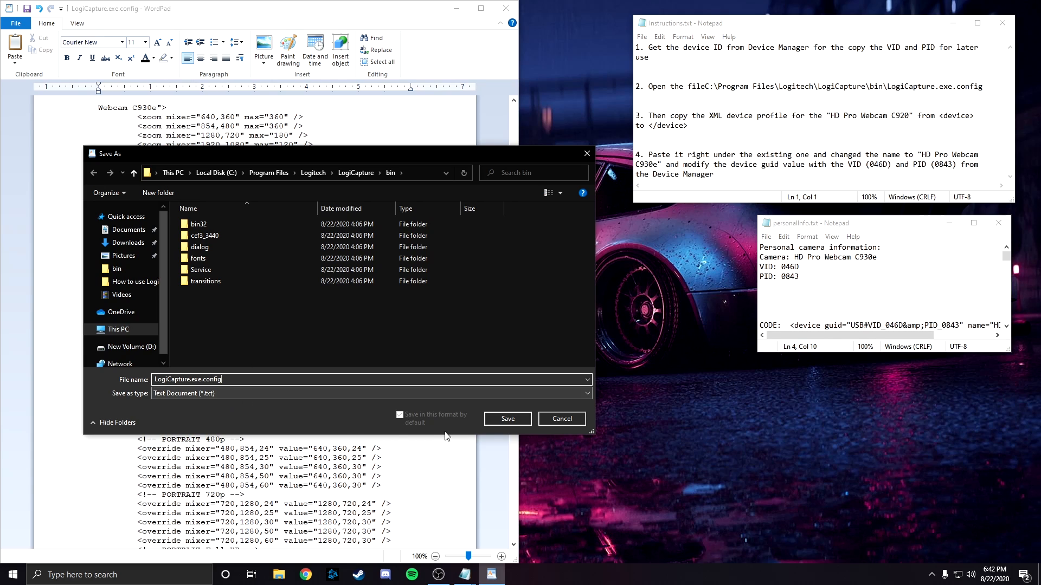
click(515, 420)
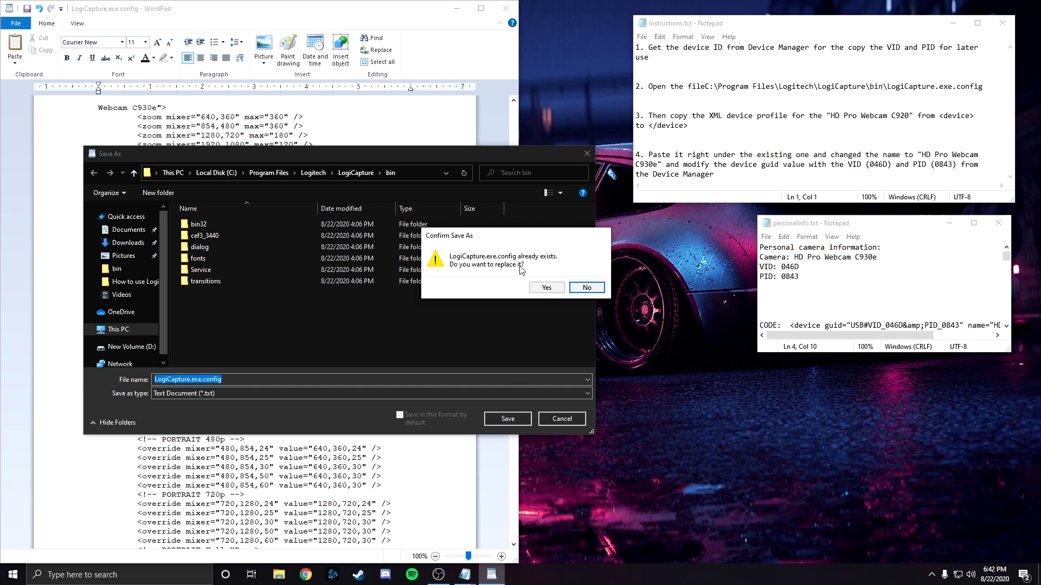
click(545, 290)
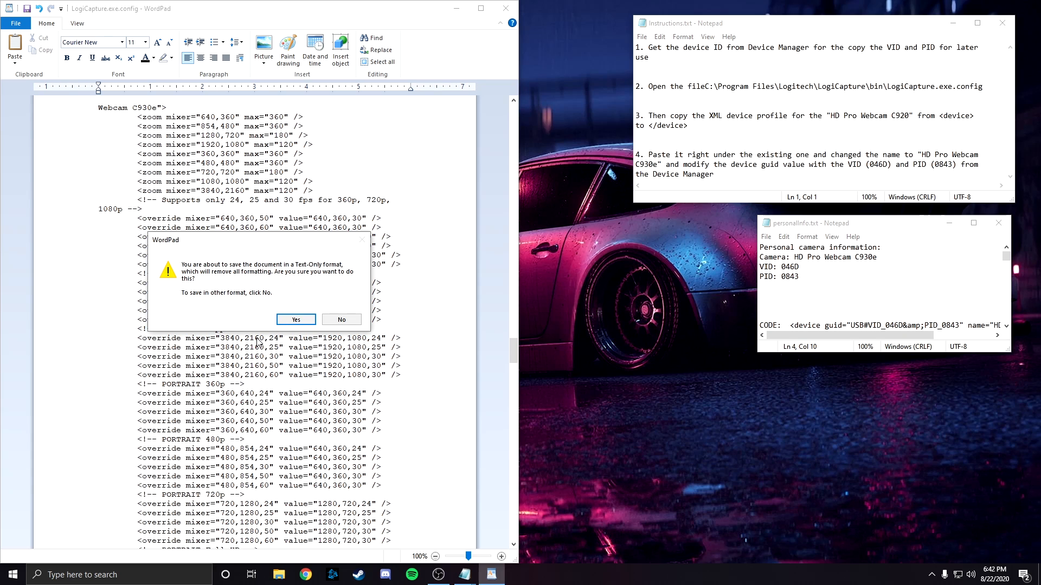
click(296, 320)
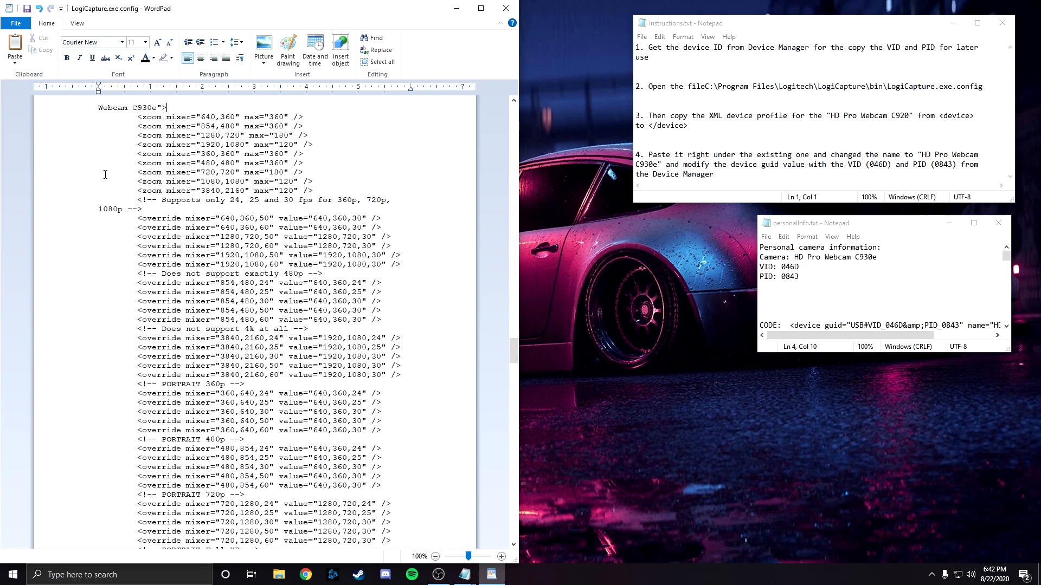
click(505, 9)
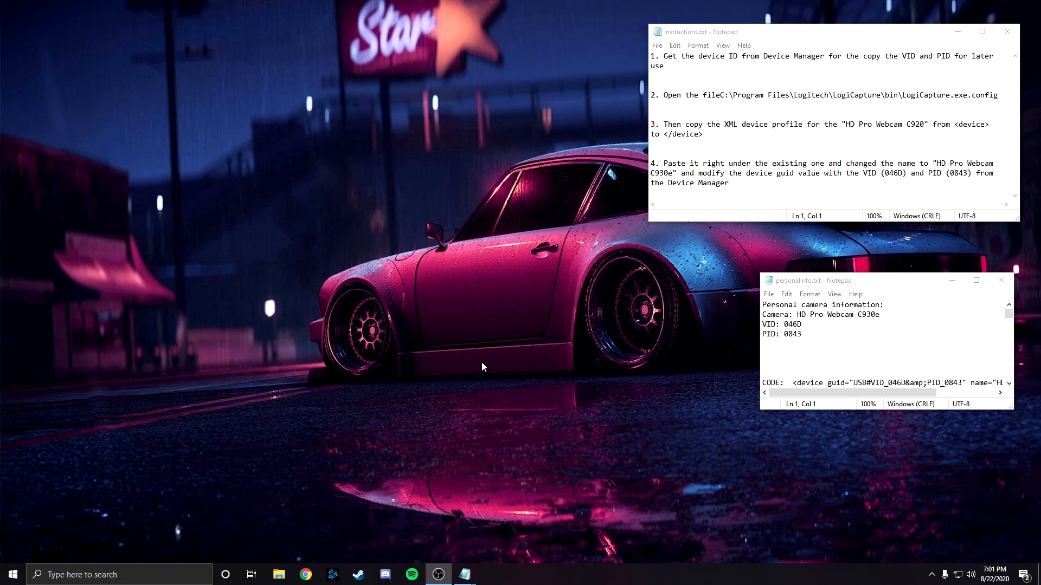
- Search Windows for "logi", check the Logitech Webcam C930e source in Logitech Capture and close the program
click(13, 574)
text(logi)
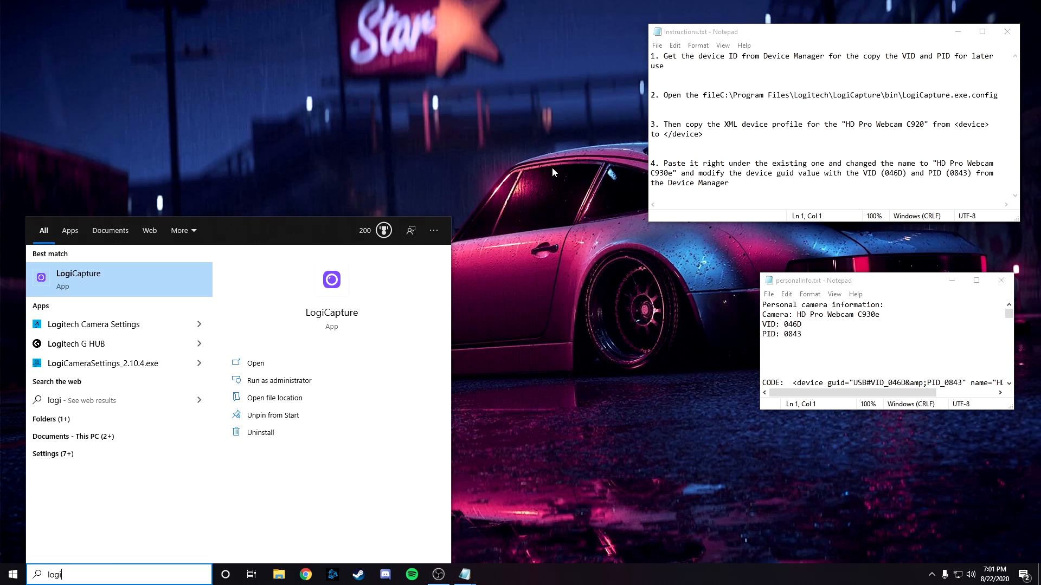
key(Escape)
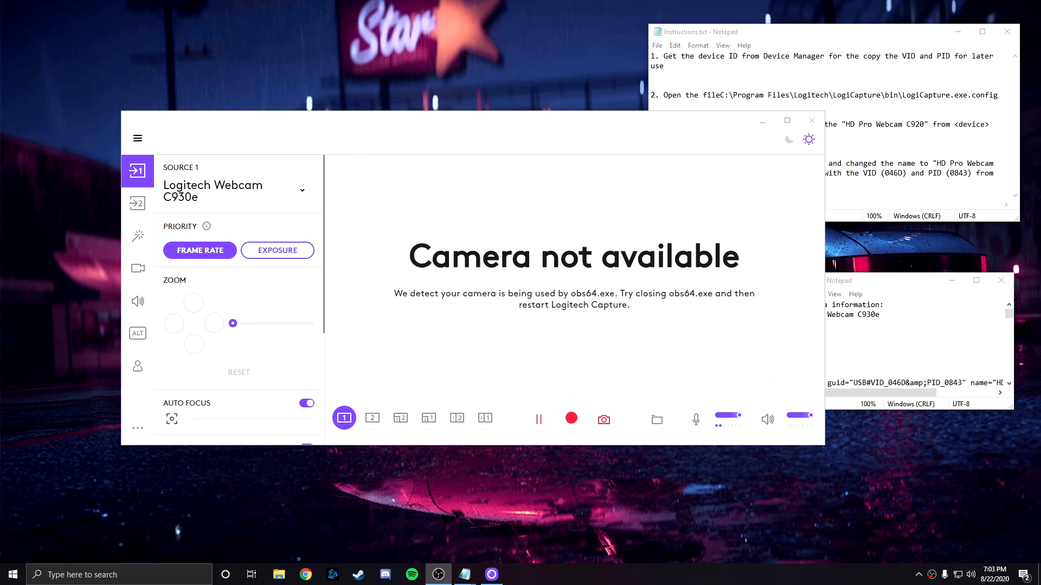
click(812, 124)
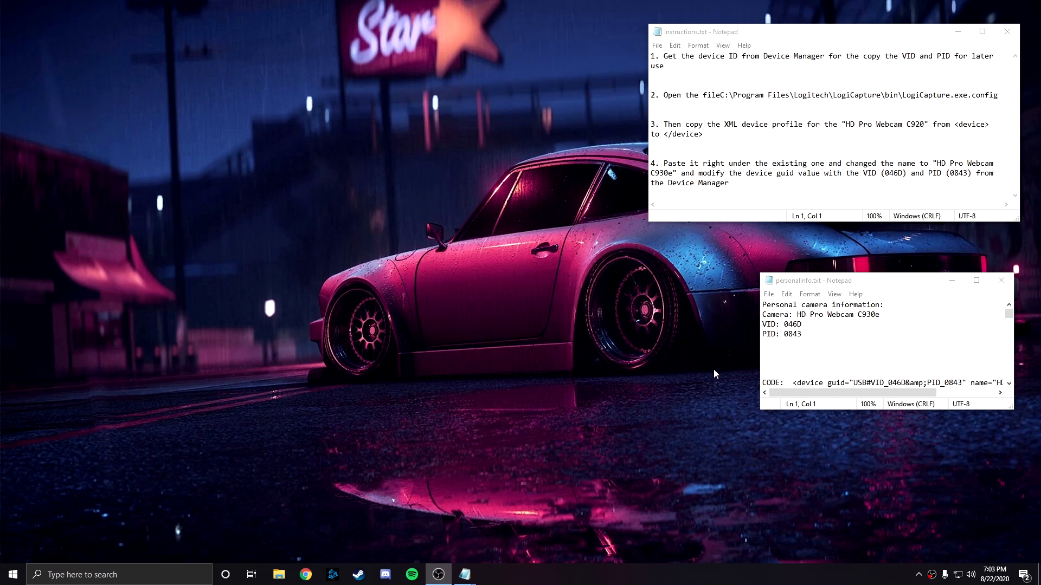
- Move the personalInfo.txt notes window aside and maximise it to review the C930e device profile code
drag(913, 282, 198, 40)
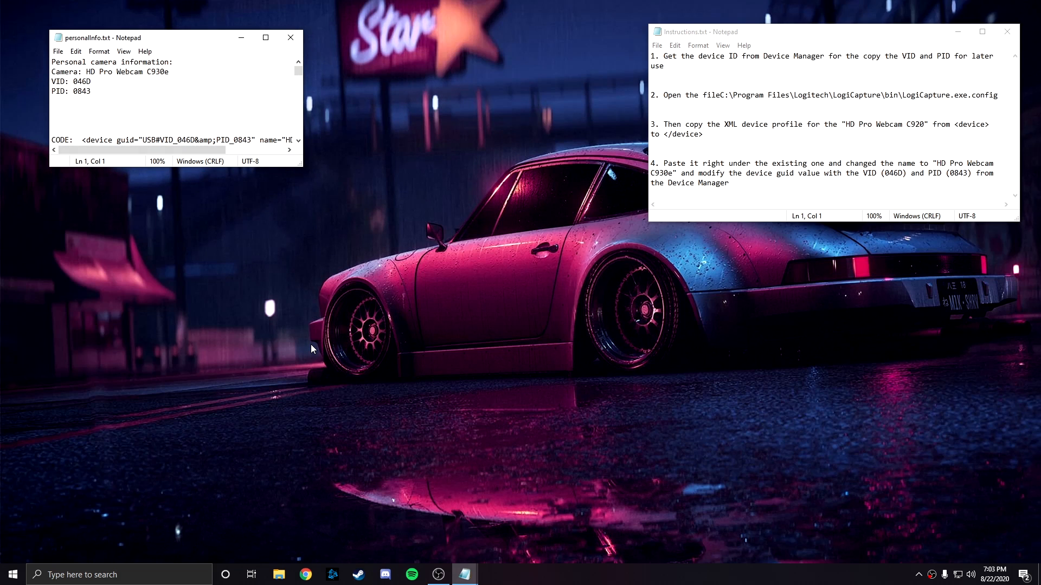
click(266, 37)
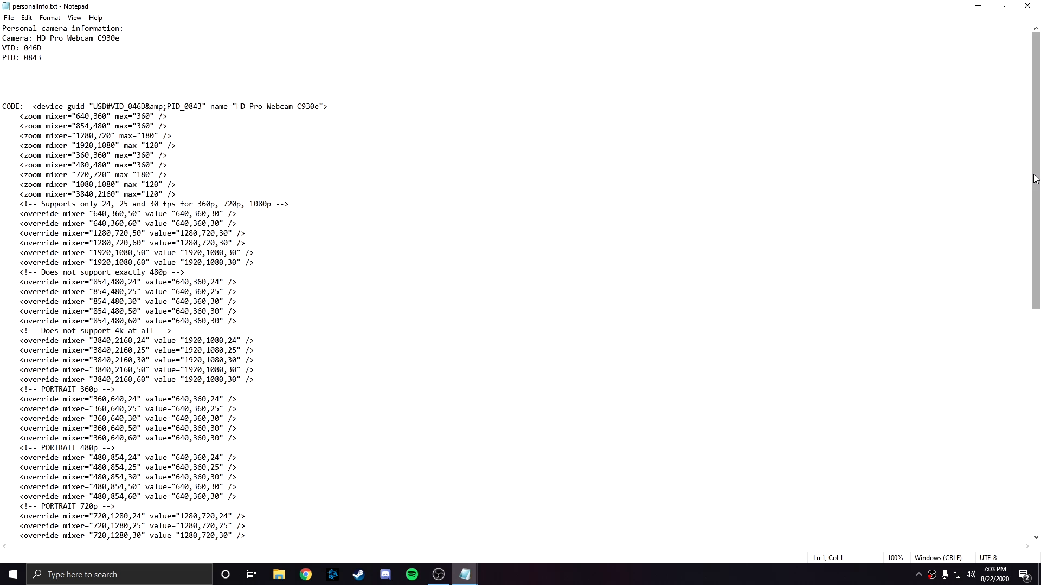
mouse_move(1036, 179)
mouse_down()
mouse_move(1034, 213)
mouse_move(1033, 178)
mouse_up()
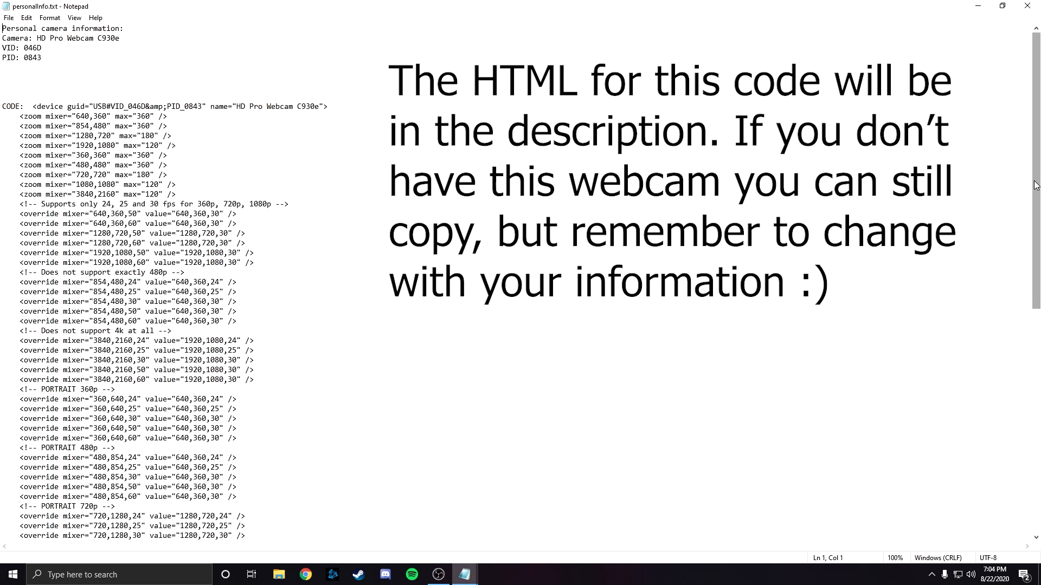
drag(1035, 184, 1033, 234)
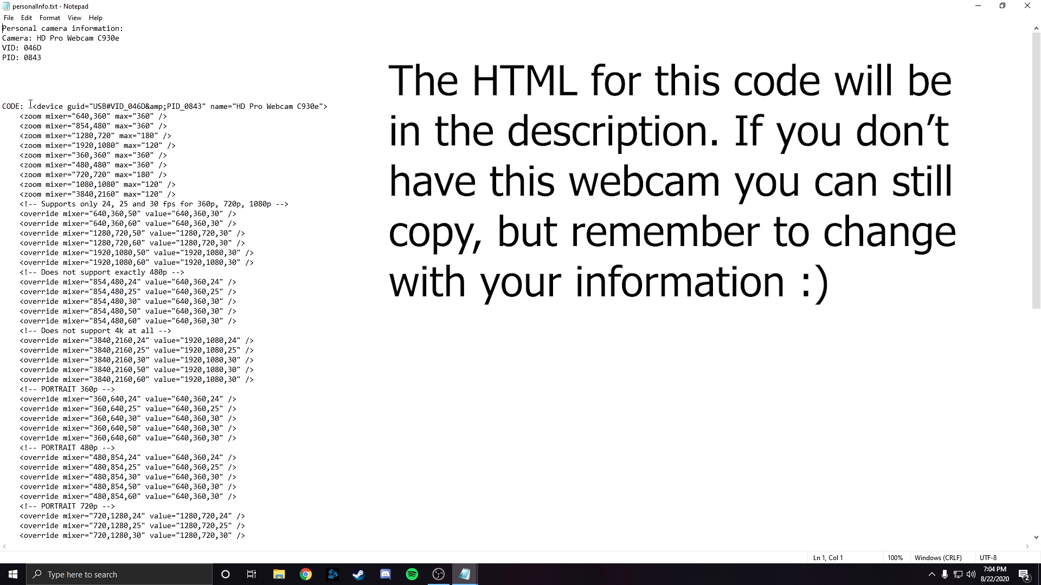